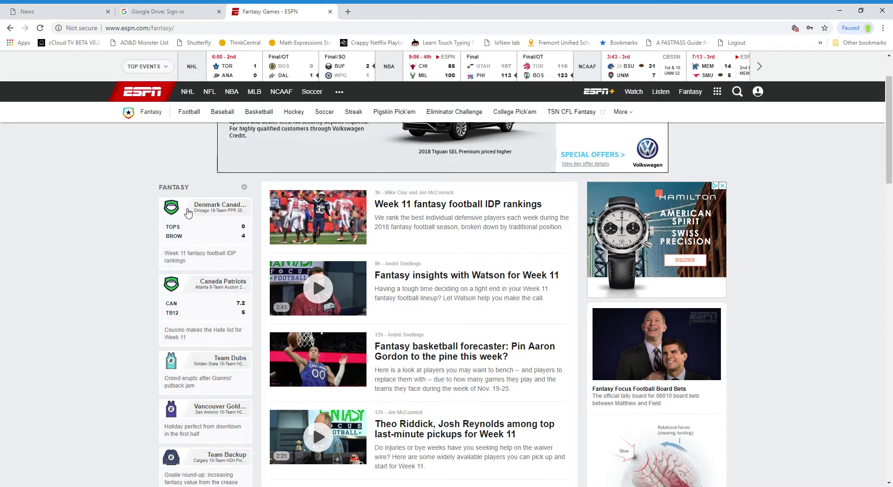
# - Open the Denmark Canadians team card in the Fantasy sidebar to reach its clubhouse
pyautogui.click(192, 210)
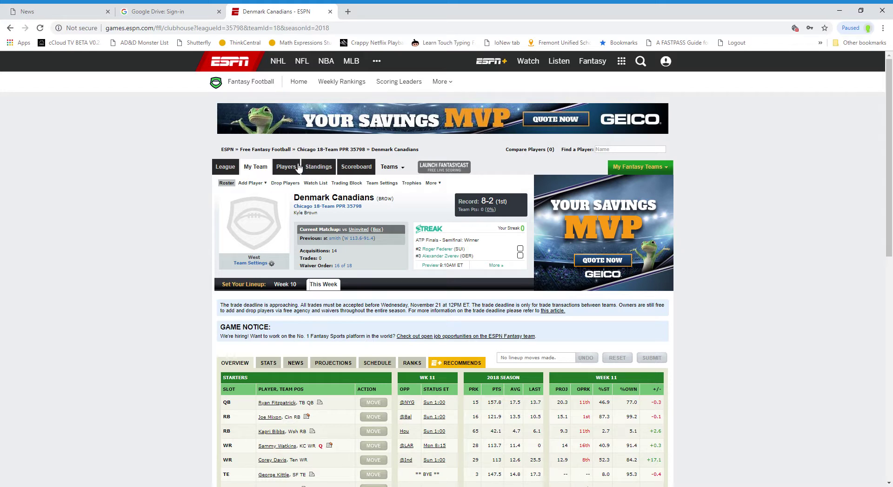
# - Scroll through the Denmark Canadians starters and bench to review the roster
pyautogui.scroll(-3, 387, 181)
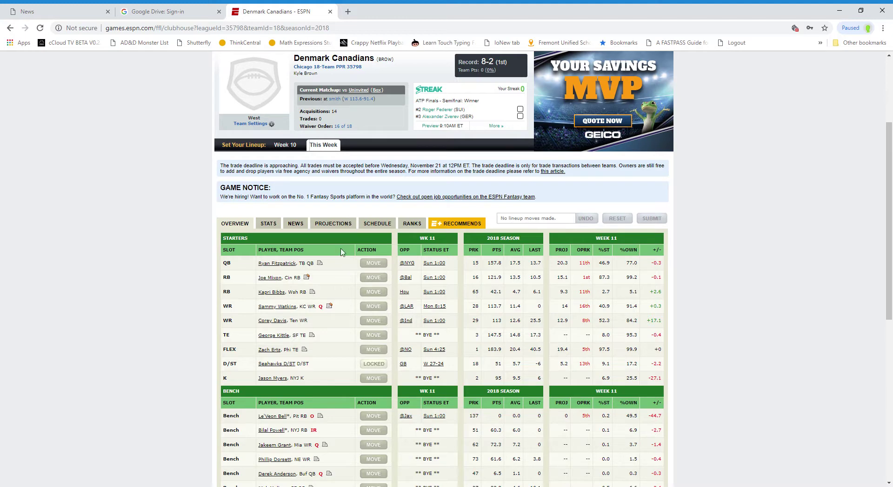
pyautogui.scroll(2, 343, 228)
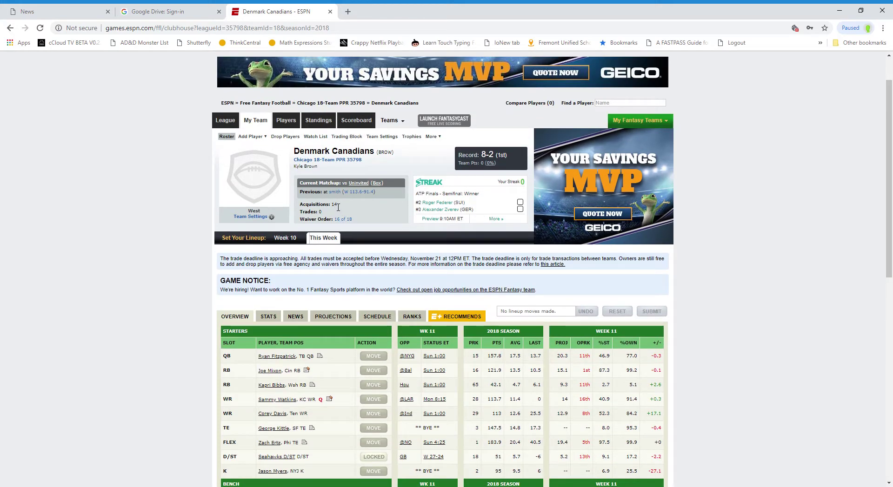
pyautogui.scroll(-3, 302, 209)
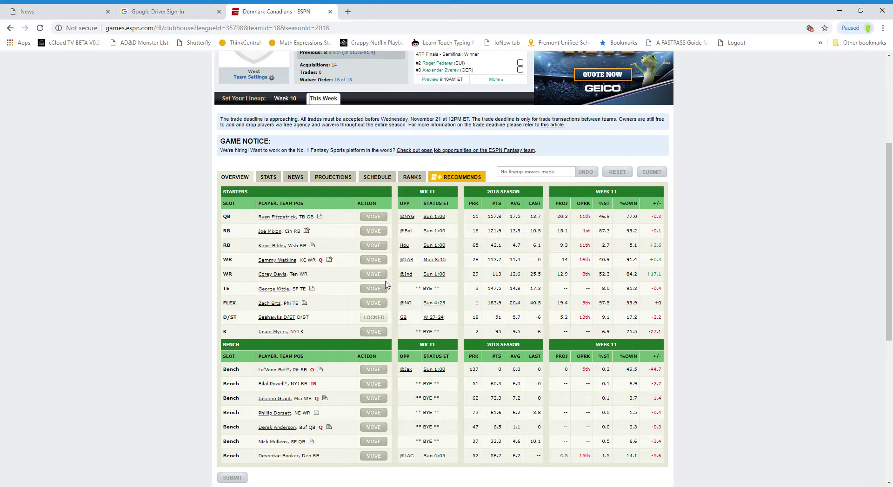
pyautogui.scroll(2, 354, 164)
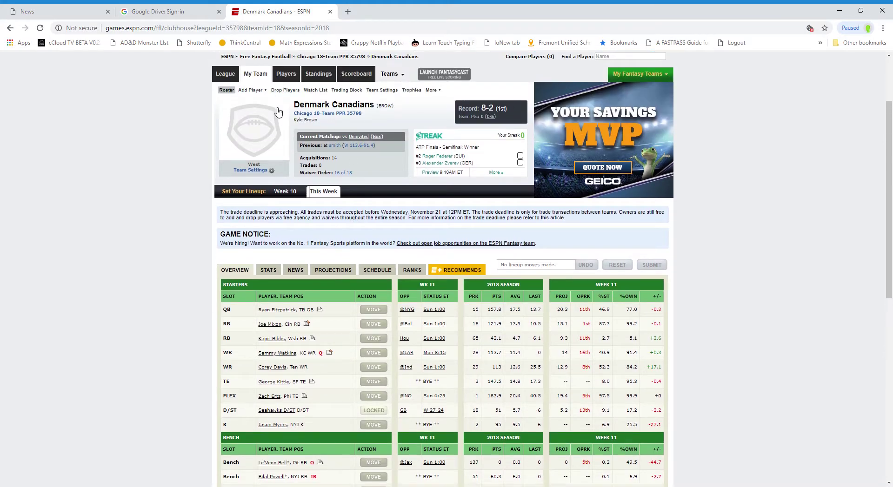
pyautogui.scroll(-2, 276, 112)
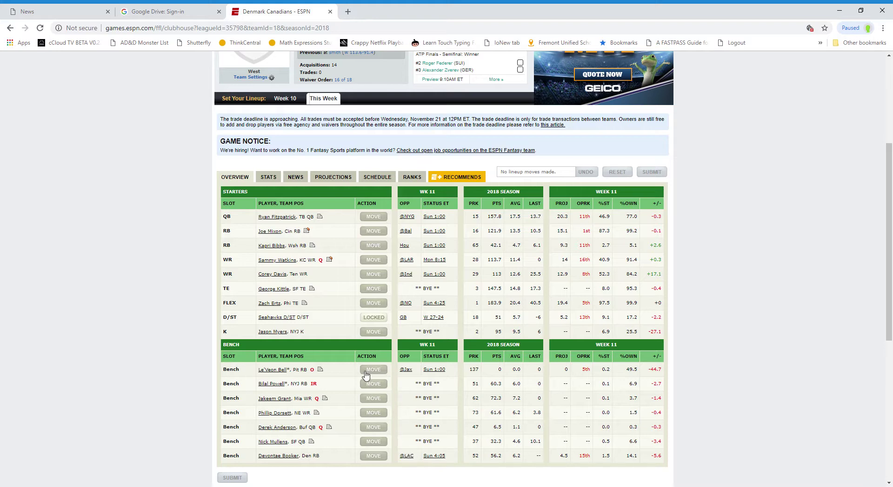
pyautogui.scroll(3, 366, 375)
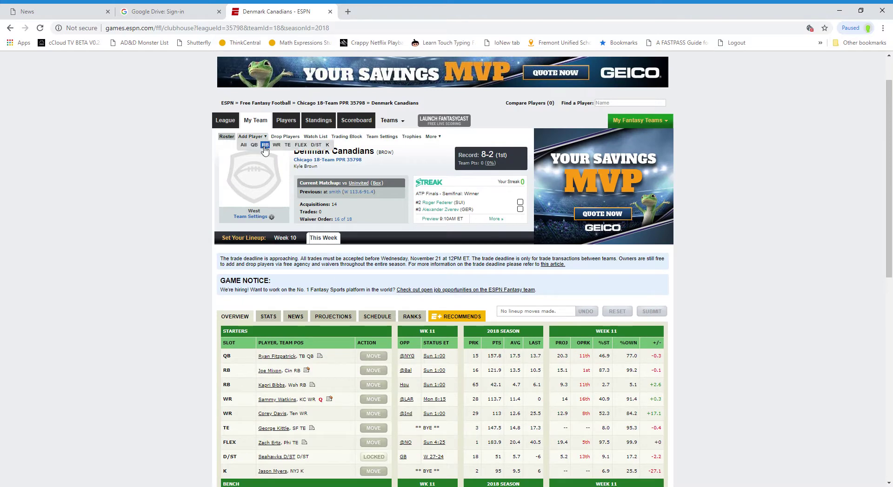
# - Add free agent Jesse James (Pit TE) from the FLEX list and drop Derek Anderson
pyautogui.click(300, 145)
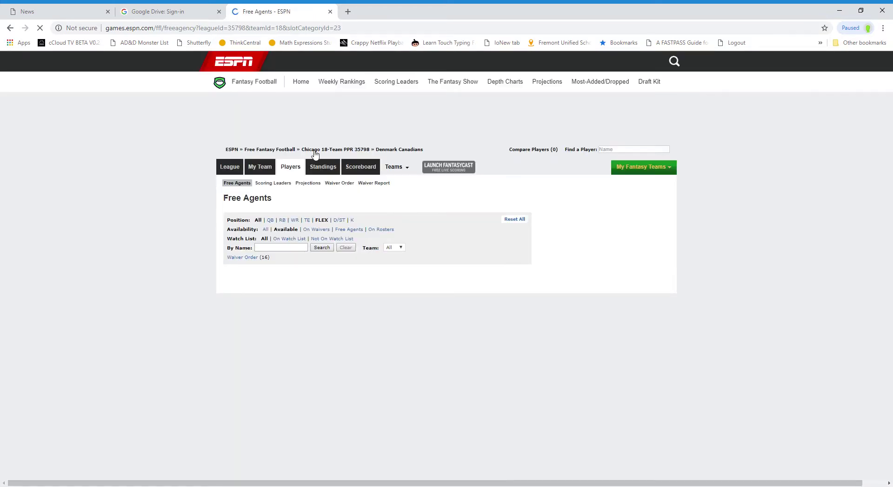
pyautogui.scroll(-1, 379, 264)
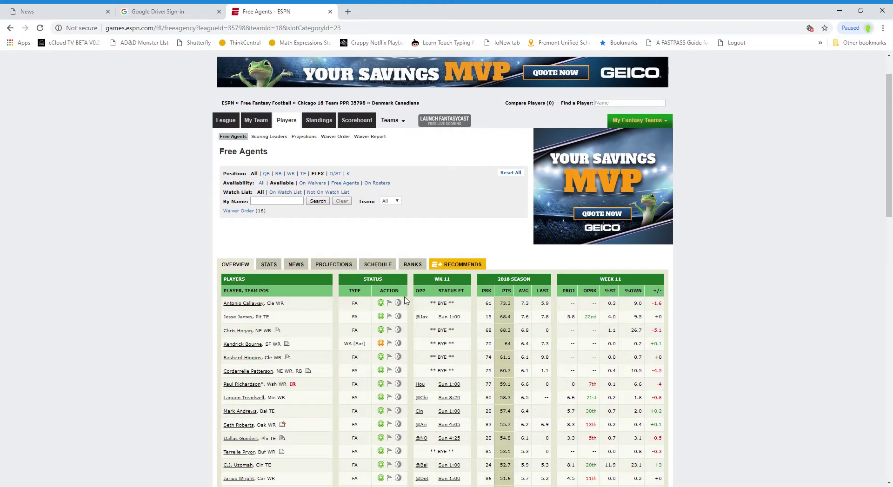
pyautogui.click(380, 320)
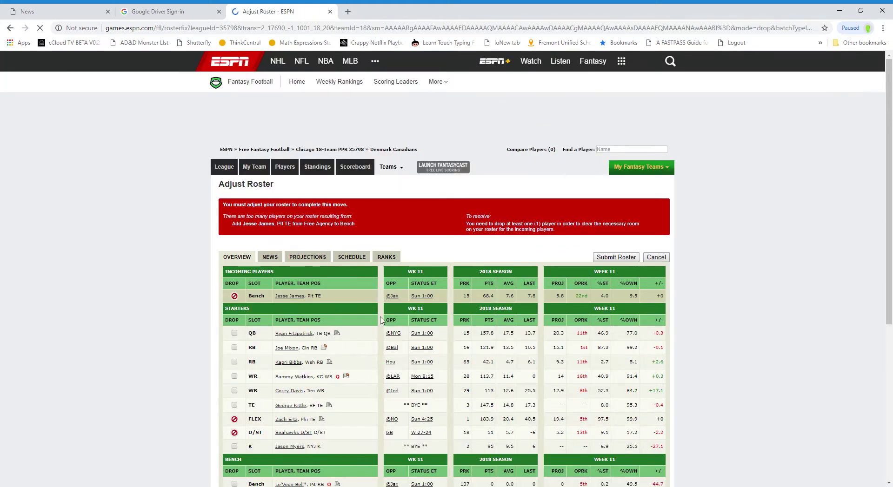
pyautogui.scroll(-4, 380, 318)
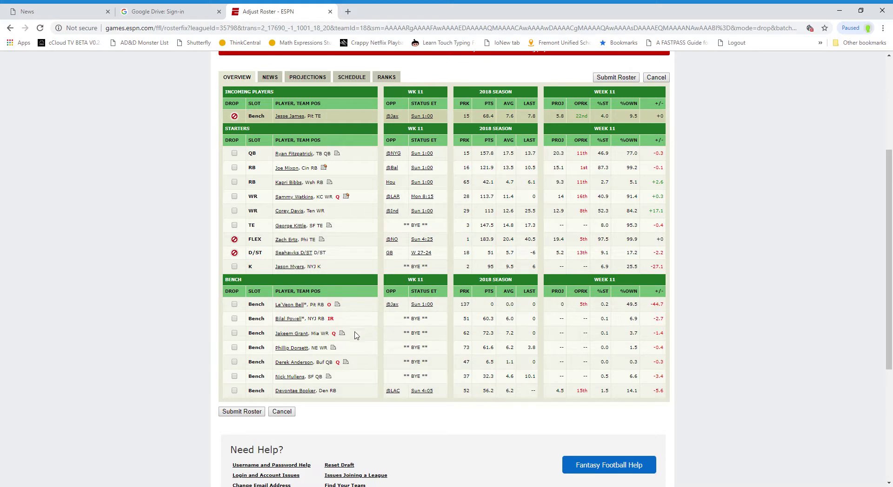
pyautogui.click(235, 362)
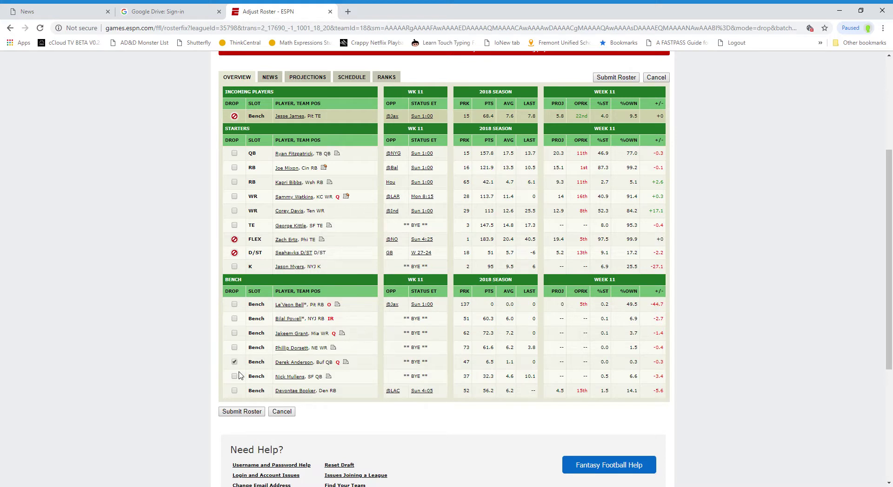
pyautogui.click(250, 414)
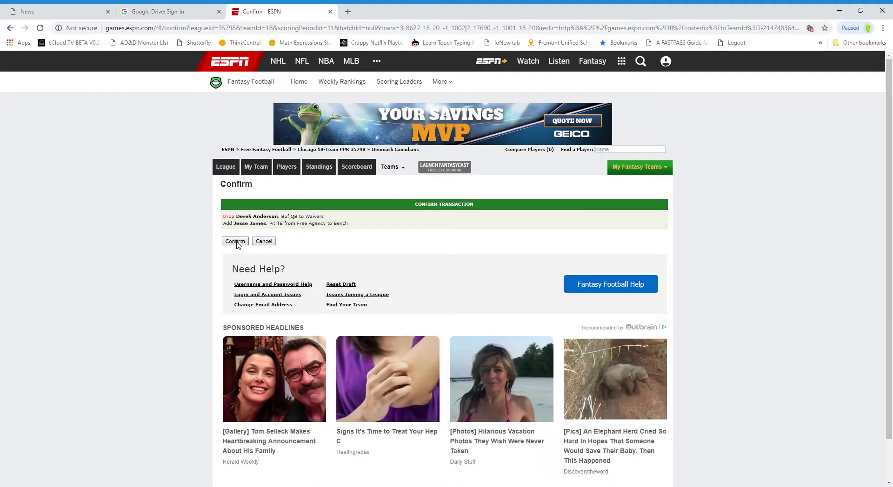
pyautogui.click(236, 242)
# - Start Jesse James at TE over George Kittle, save, and check Ryan Fitzpatrick's news
pyautogui.scroll(-4, 334, 270)
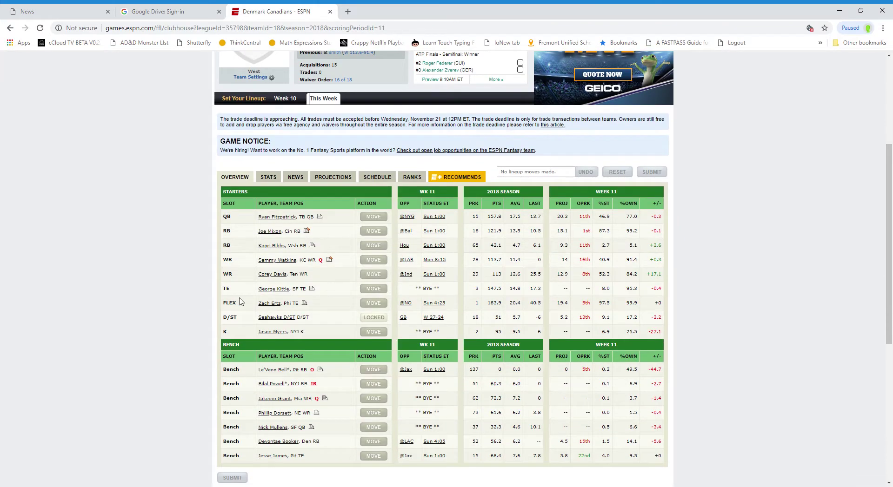
pyautogui.click(374, 457)
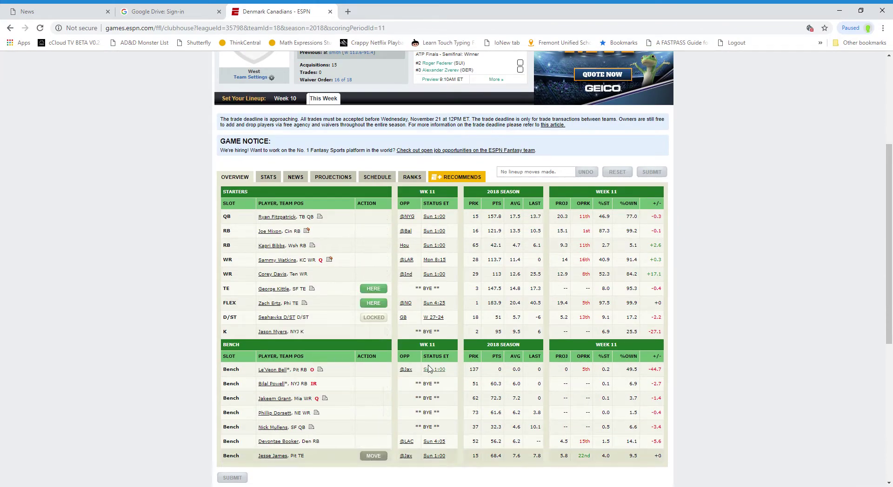
pyautogui.click(372, 289)
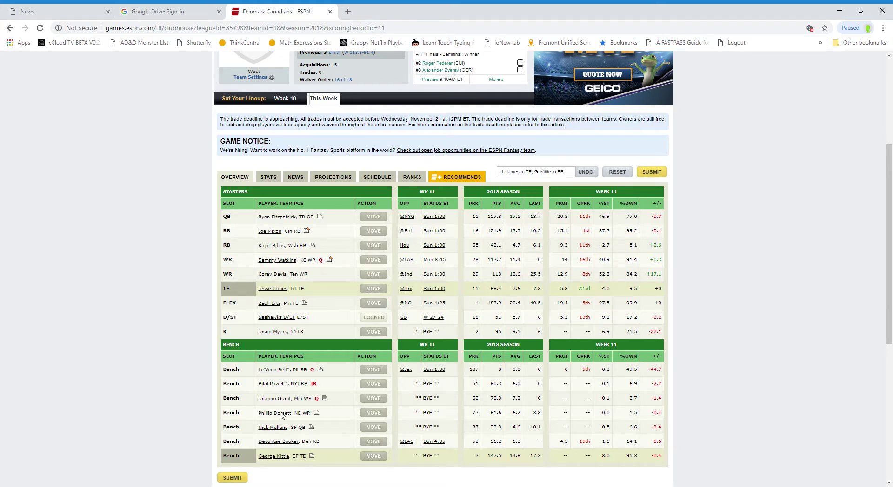
pyautogui.click(237, 477)
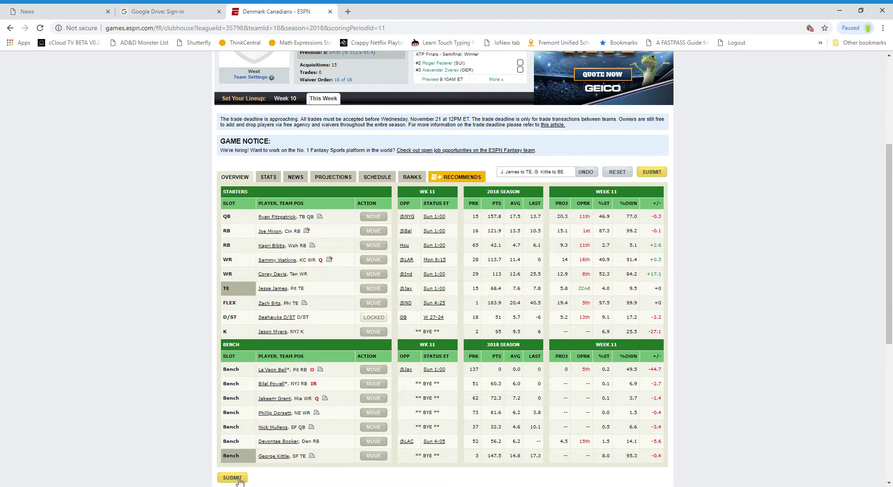
pyautogui.click(321, 218)
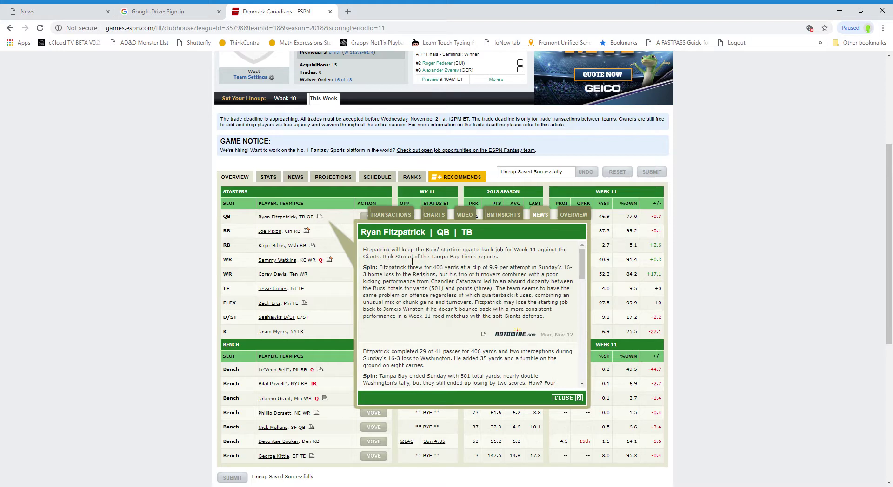
pyautogui.click(563, 398)
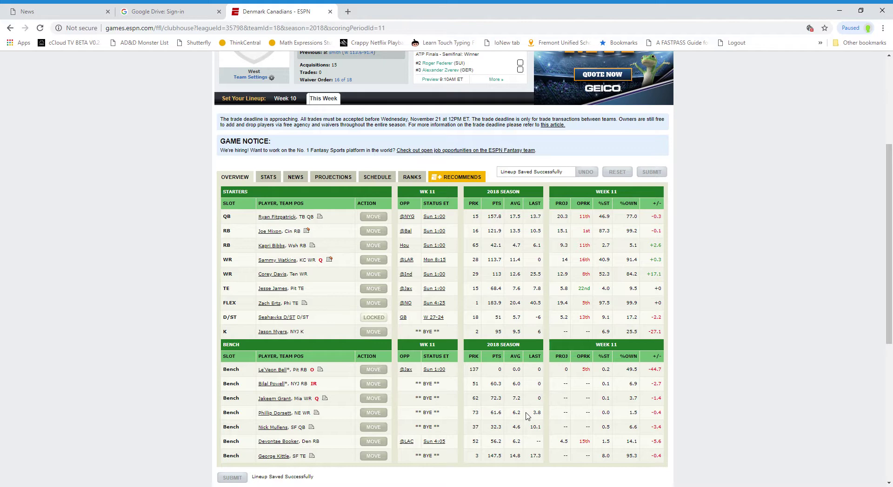
# - Add kicker Ka'imi Fairbairn from the free-agent K list and drop Jason Myers
pyautogui.scroll(2, 486, 402)
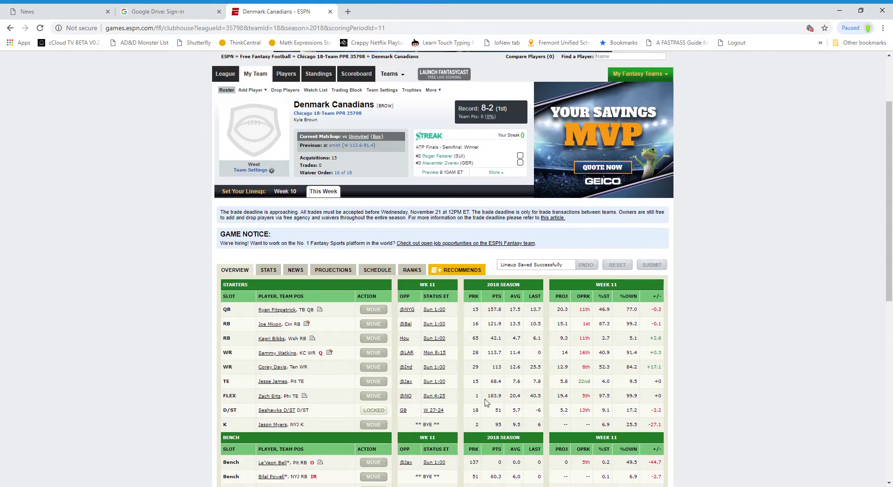
pyautogui.scroll(-1, 486, 402)
pyautogui.scroll(2, 398, 361)
pyautogui.moveTo(251, 137)
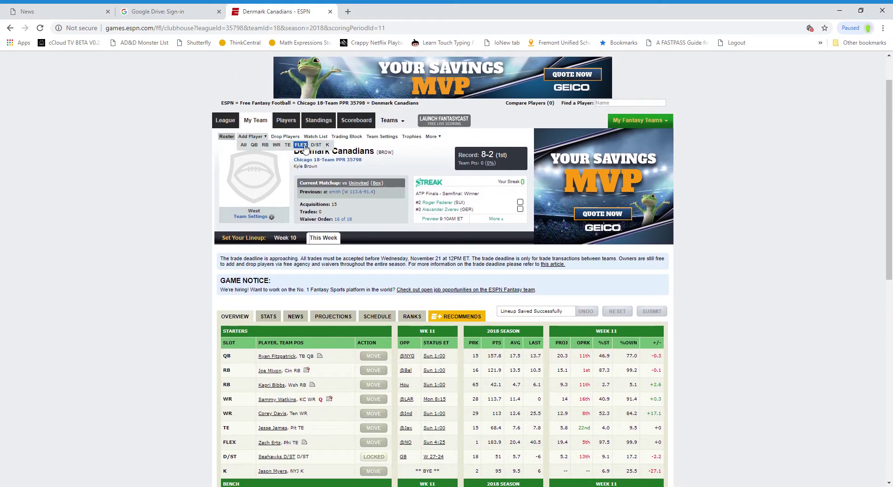
pyautogui.click(327, 145)
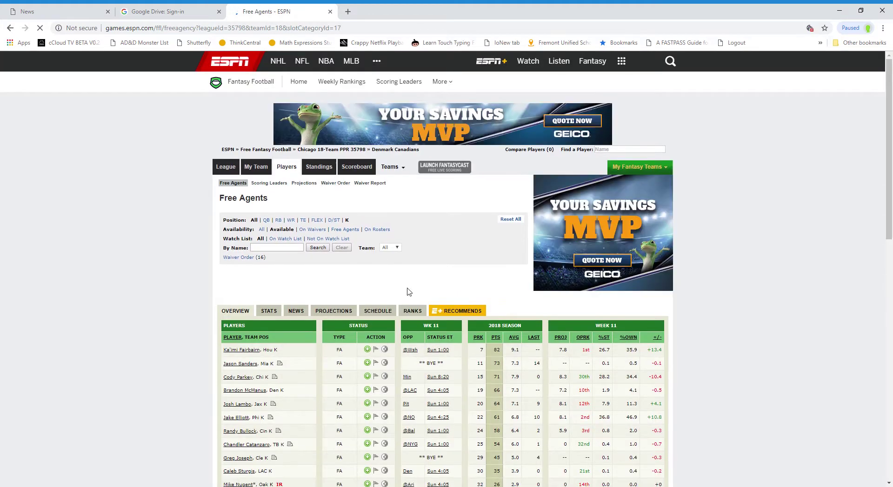
pyautogui.scroll(-2, 409, 292)
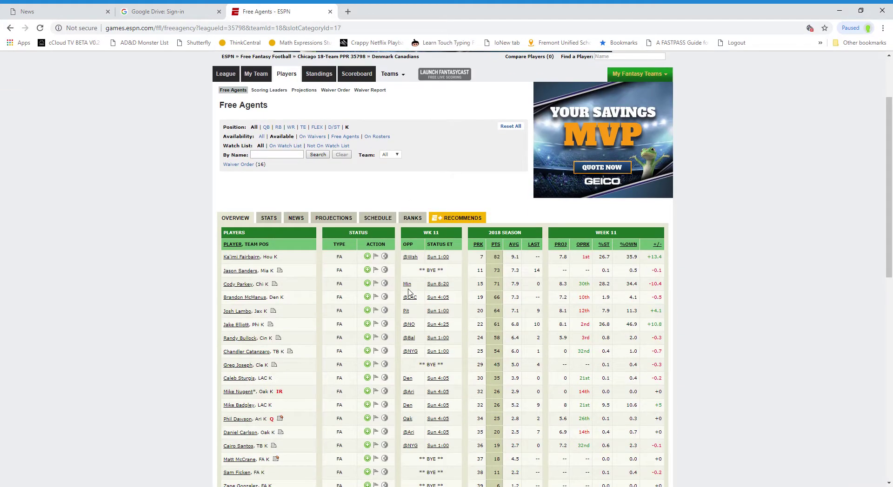
pyautogui.click(368, 256)
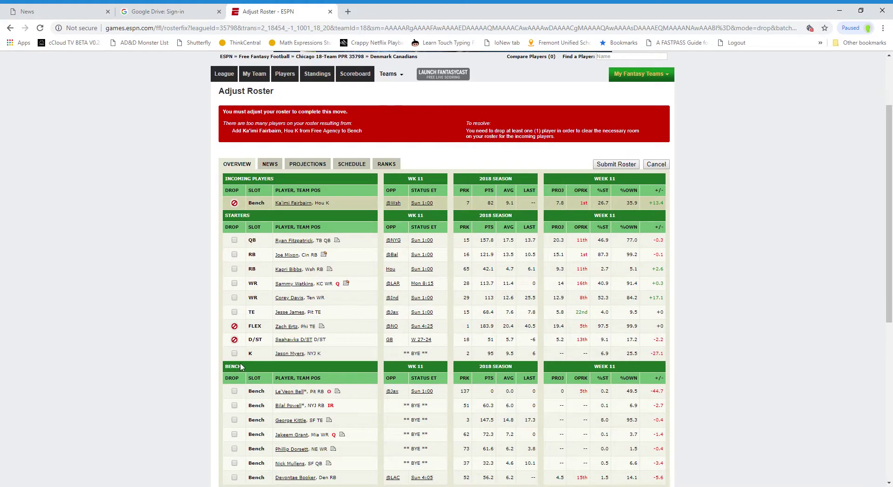
pyautogui.click(234, 354)
pyautogui.scroll(-3, 234, 356)
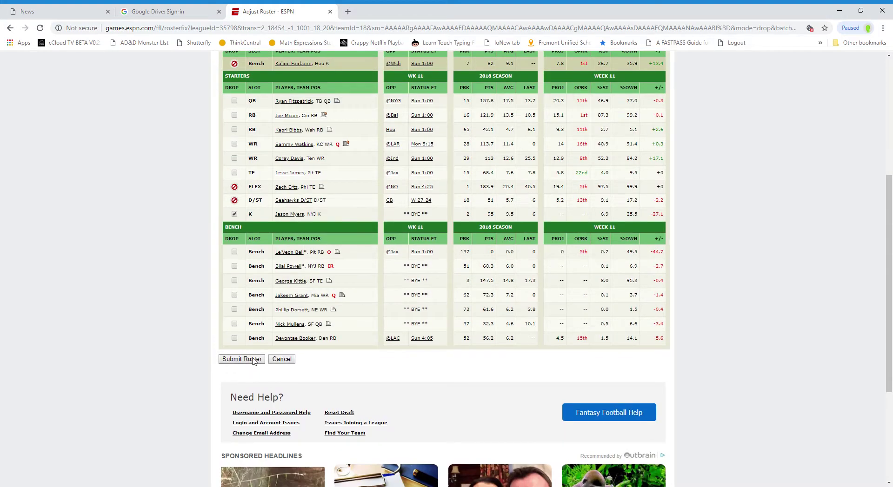
pyautogui.click(251, 360)
pyautogui.click(238, 240)
# - Move Ka'imi Fairbairn into the empty K slot, save, and read Sammy Watkins' news
pyautogui.scroll(-1, 374, 383)
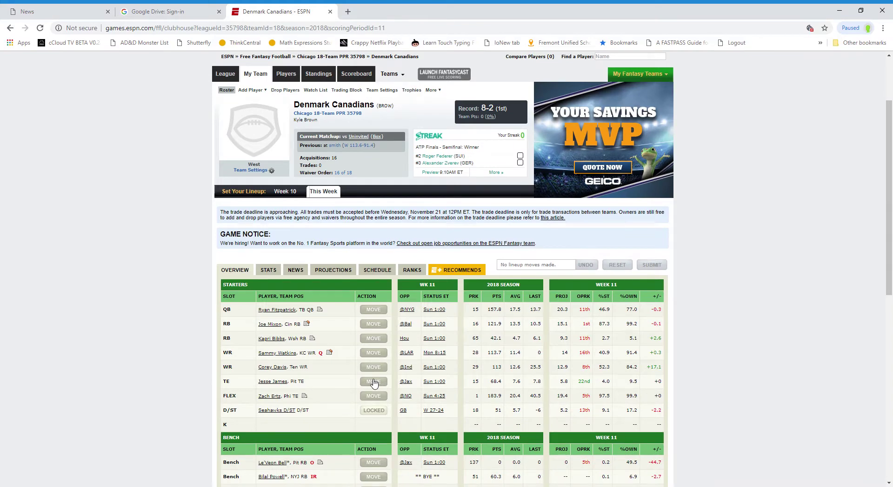
pyautogui.scroll(-3, 373, 383)
pyautogui.click(374, 424)
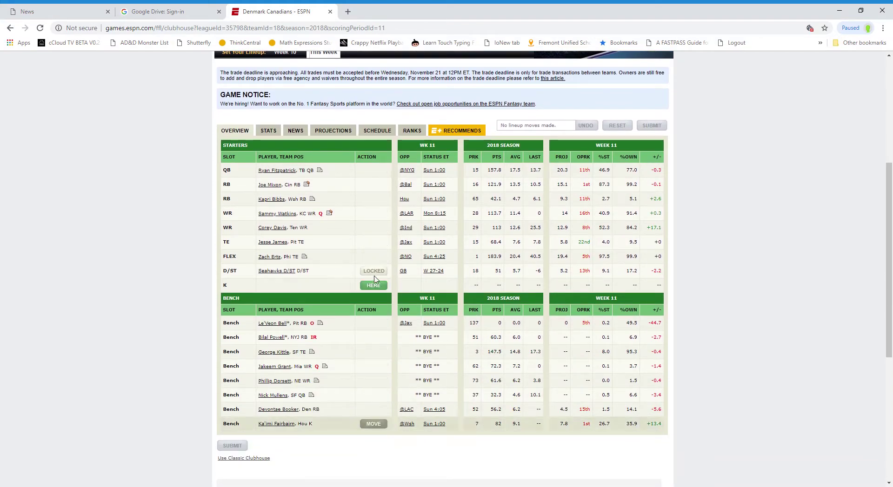
pyautogui.click(374, 284)
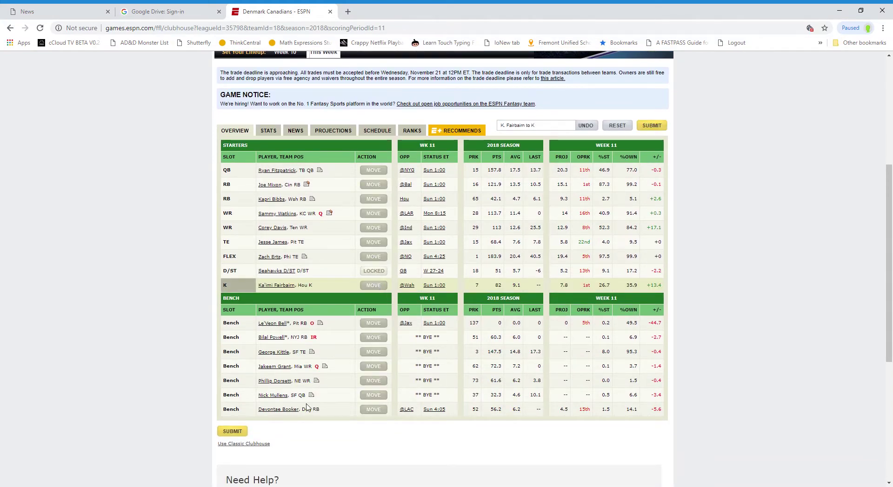
pyautogui.click(233, 432)
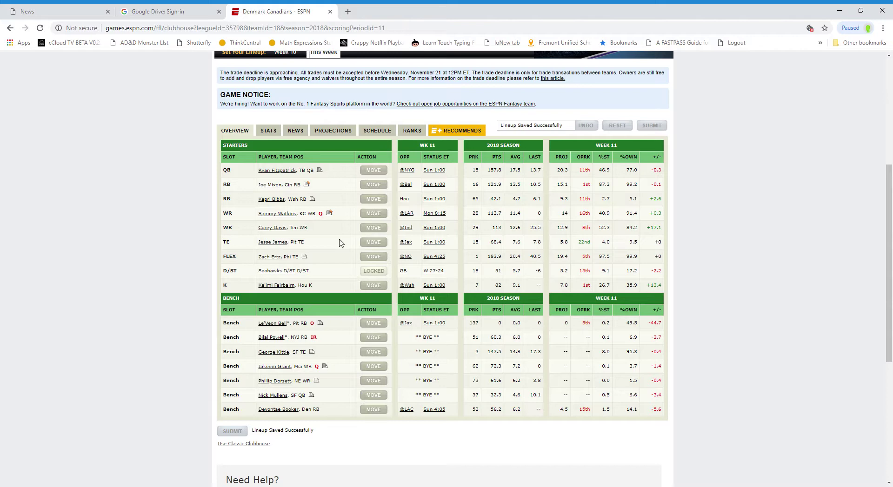
pyautogui.click(330, 214)
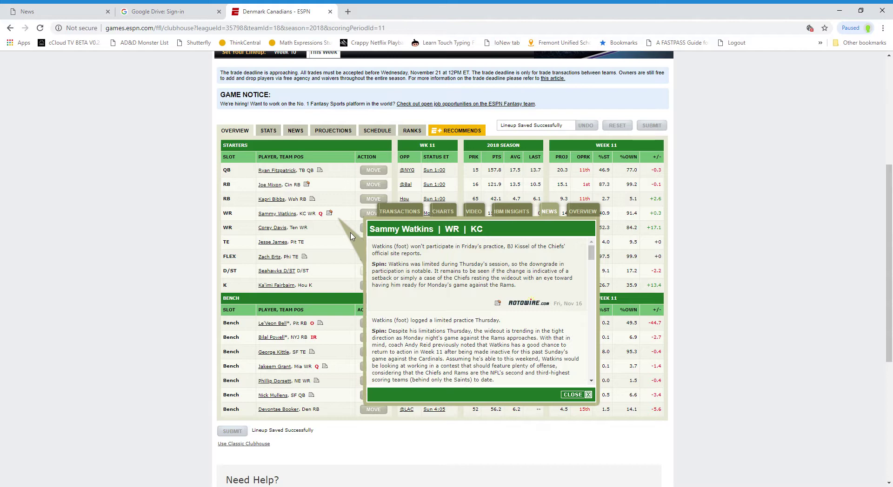
pyautogui.click(581, 399)
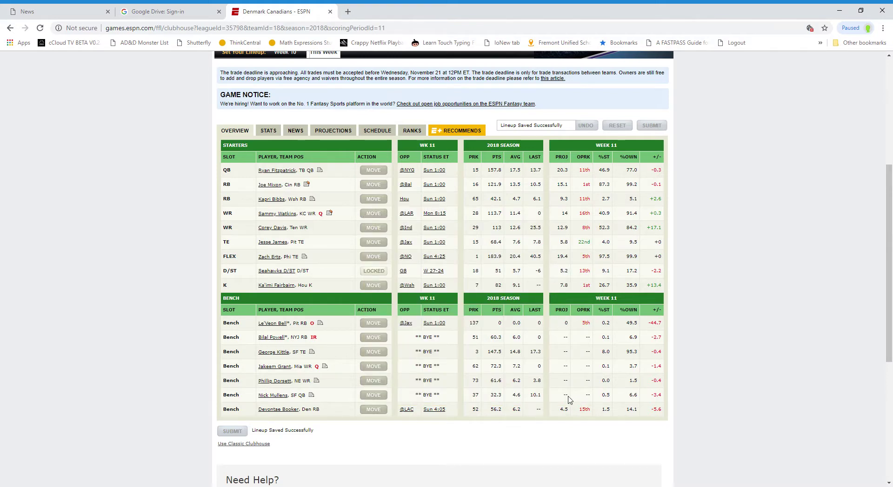
pyautogui.scroll(4, 572, 399)
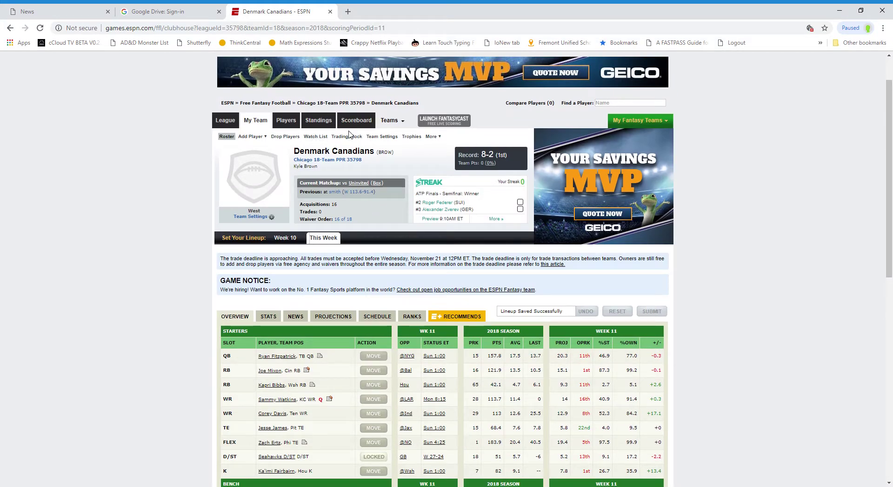
pyautogui.click(225, 122)
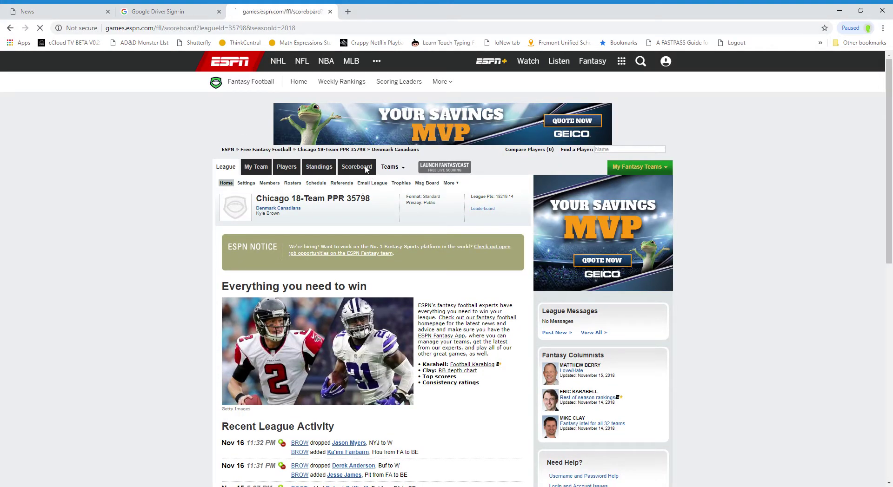
pyautogui.click(230, 169)
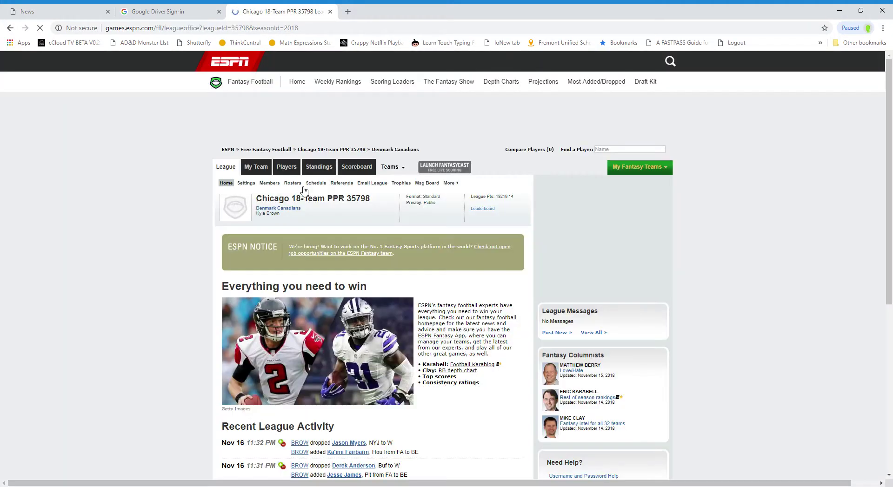
pyautogui.click(316, 184)
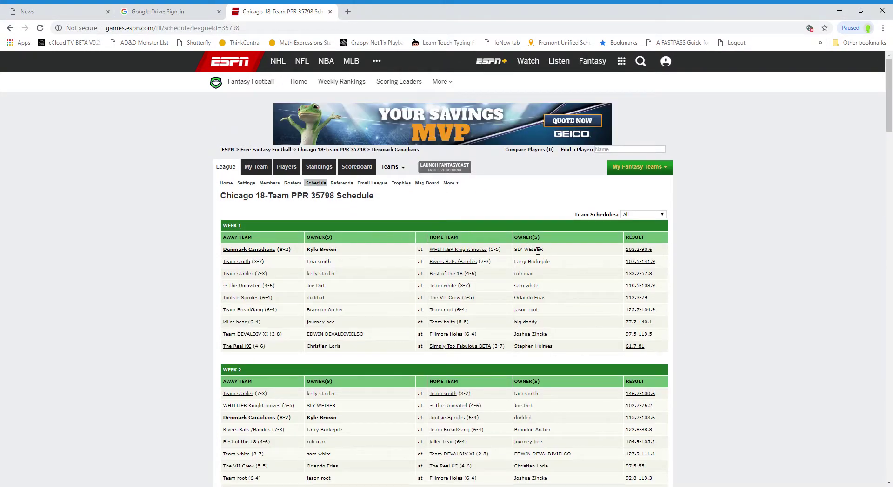
pyautogui.scroll(-2, 538, 251)
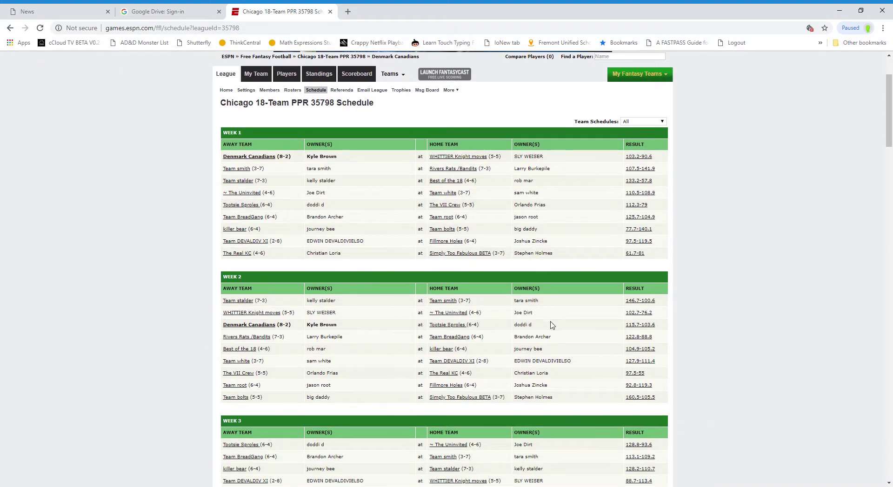
pyautogui.scroll(-4, 545, 324)
pyautogui.scroll(6, 542, 326)
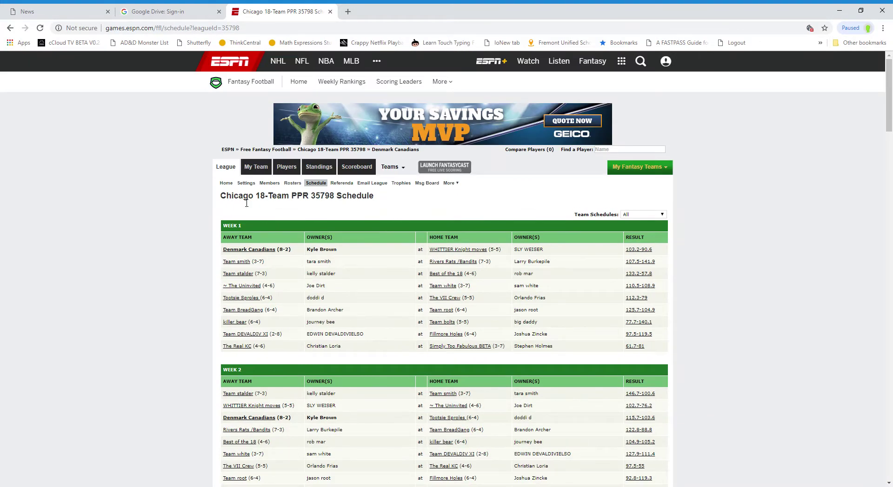
pyautogui.scroll(-6, 316, 238)
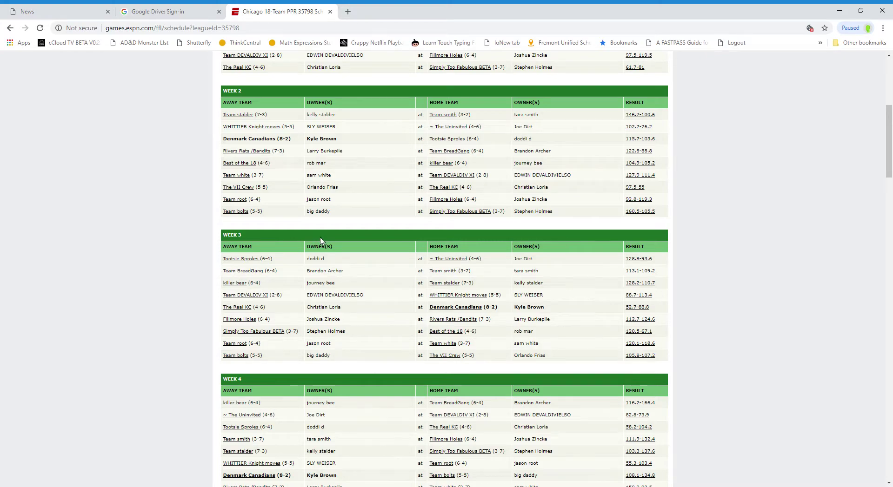
pyautogui.scroll(6, 318, 238)
# - Revisit the Denmark Canadians team page, then navigate back to the league home page
pyautogui.click(249, 168)
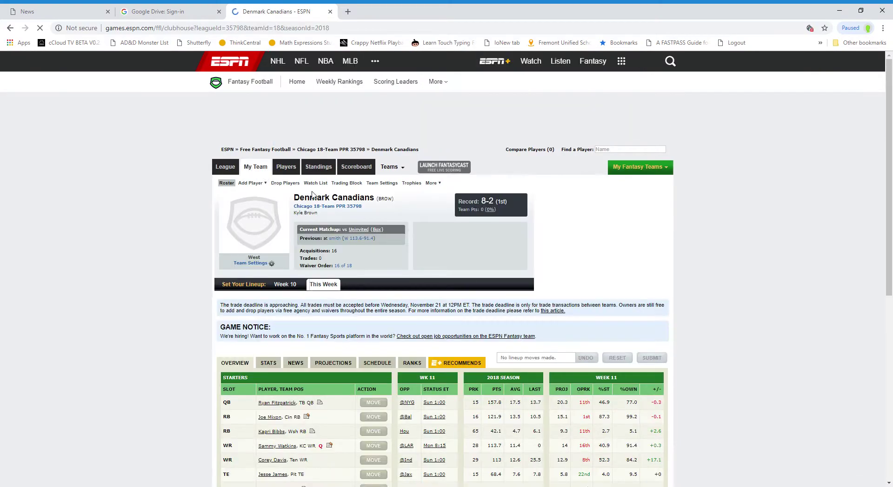
pyautogui.scroll(-4, 460, 233)
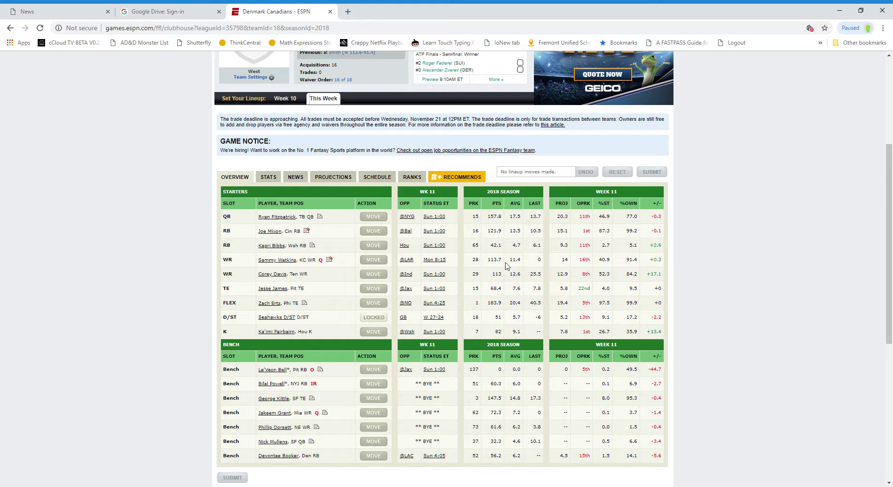
pyautogui.click(10, 27)
pyautogui.click(10, 28)
# - Open the Canada Patriots team page and scroll down to its week 11 starters and bench
pyautogui.click(263, 83)
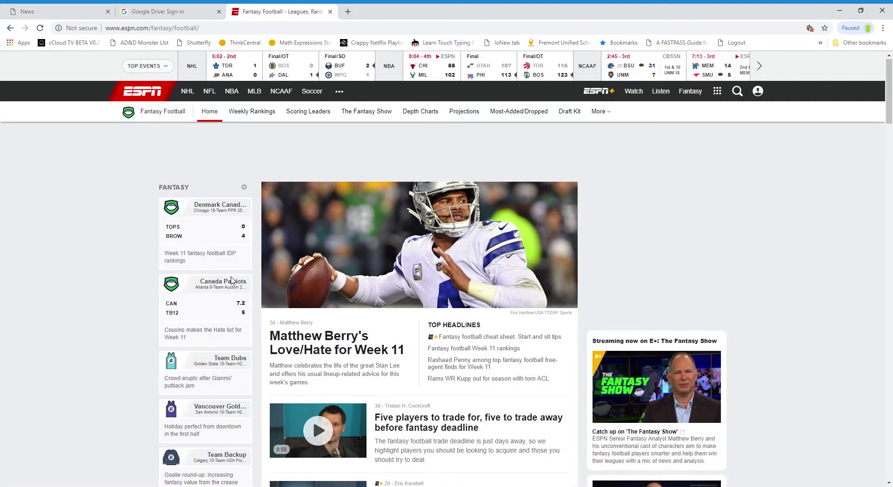
pyautogui.click(232, 284)
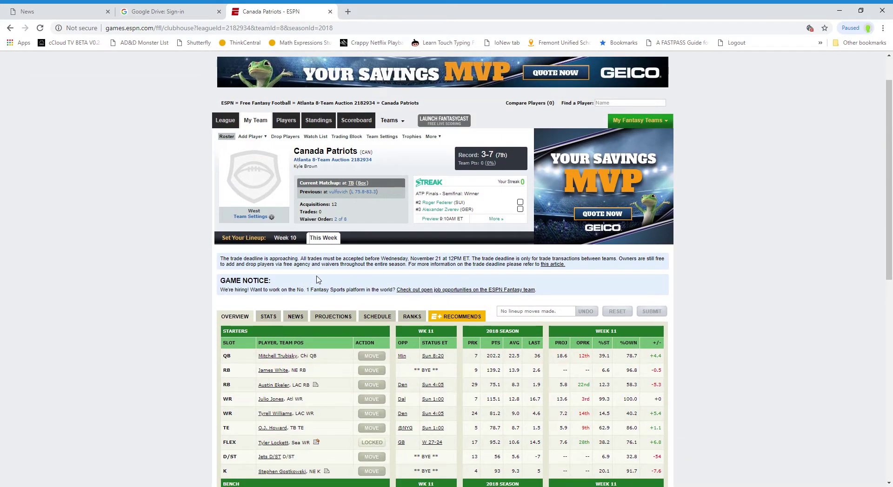
pyautogui.scroll(-1, 318, 279)
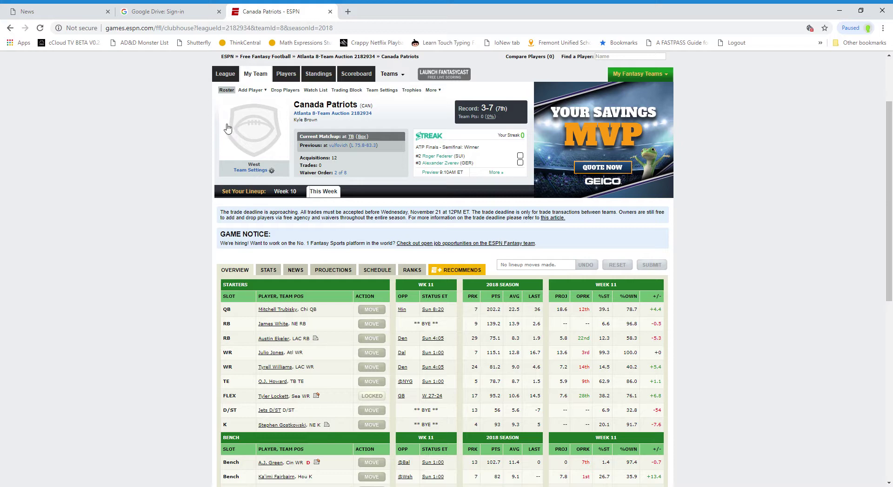
pyautogui.scroll(-1, 228, 126)
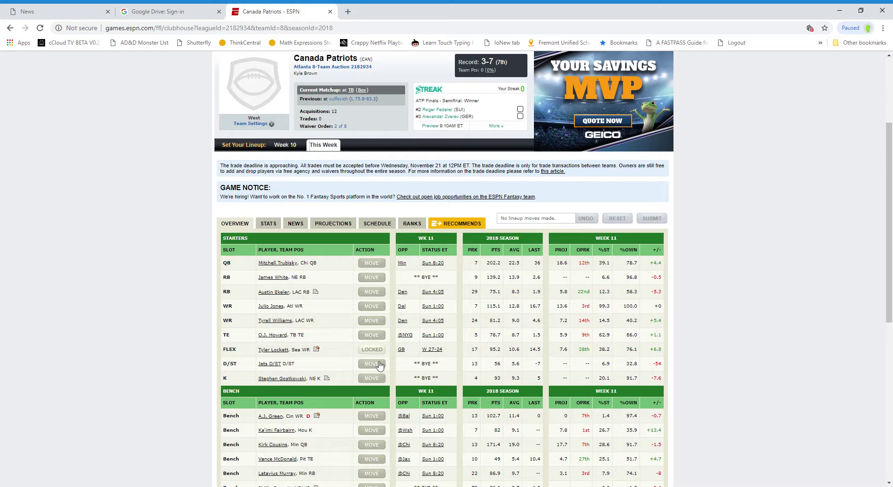
pyautogui.scroll(-2, 381, 364)
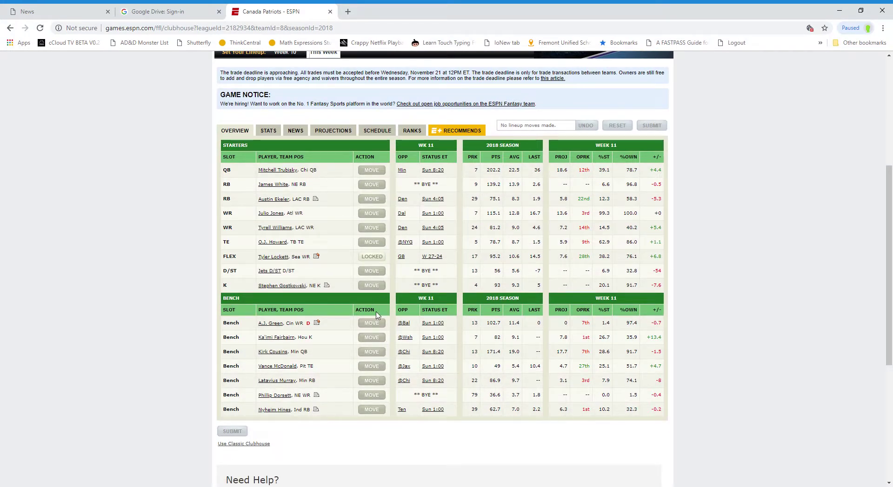
# - Start Ka'imi Fairbairn at K in place of Gostkowski and save the lineup
pyautogui.click(376, 338)
pyautogui.click(378, 286)
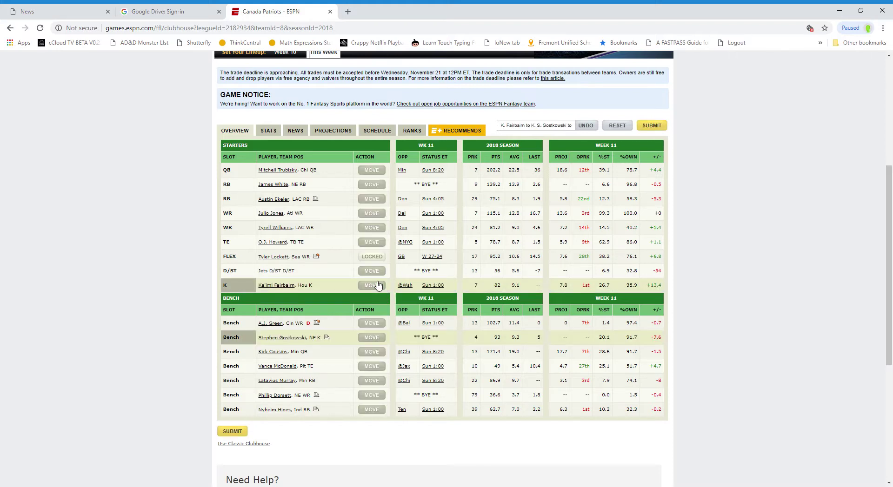
pyautogui.click(238, 432)
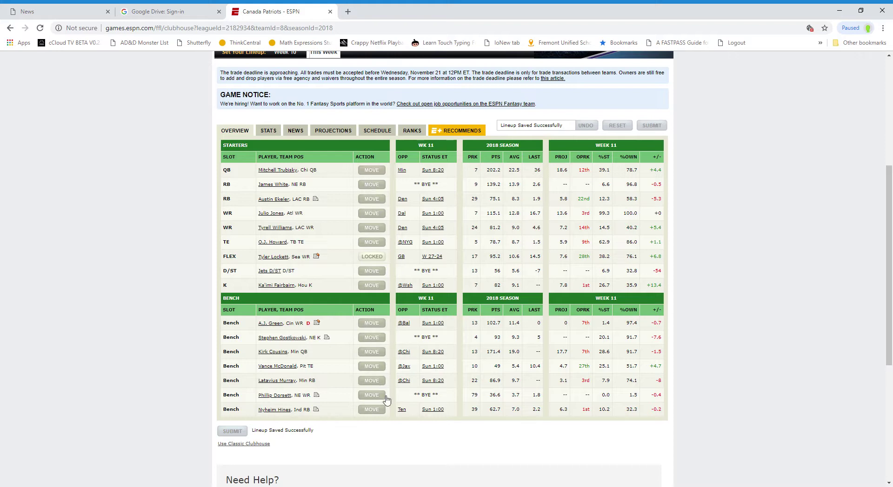
# - Start Latavius Murray at RB over James White and save the lineup
pyautogui.click(383, 380)
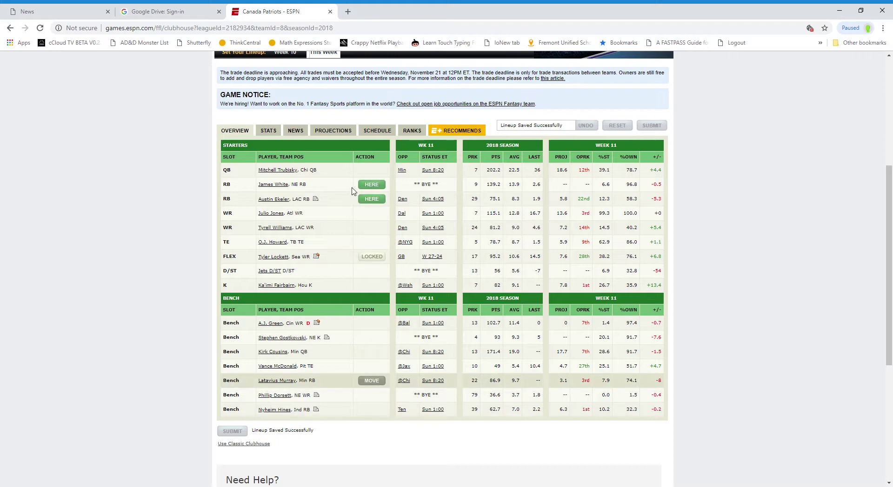
pyautogui.click(368, 184)
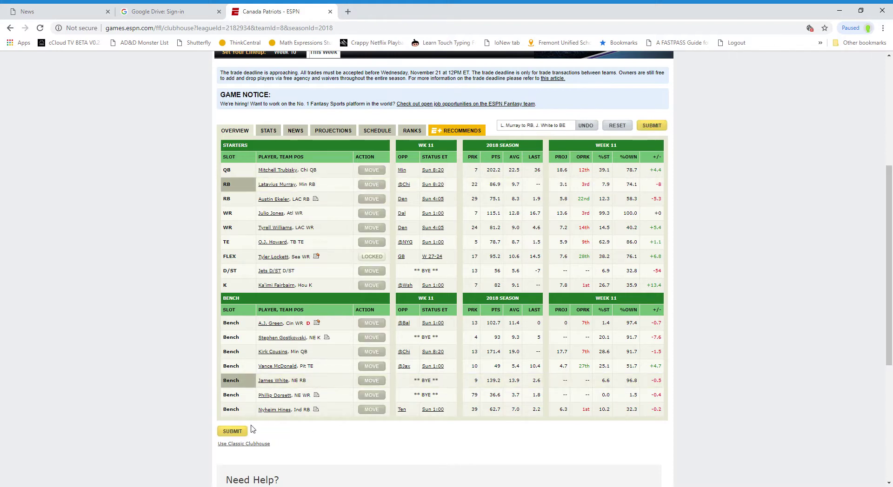
pyautogui.click(232, 431)
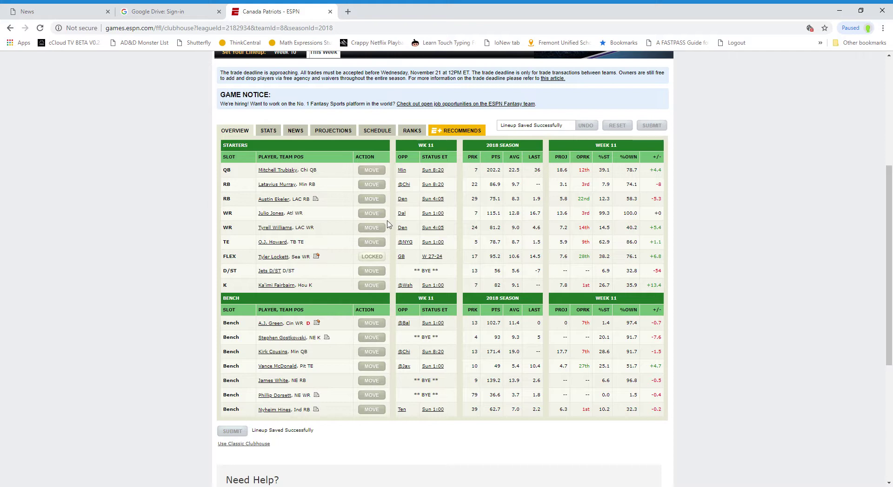
# - Add Steelers D/ST from the free-agent D/ST list and drop Jets D/ST
pyautogui.scroll(3, 284, 152)
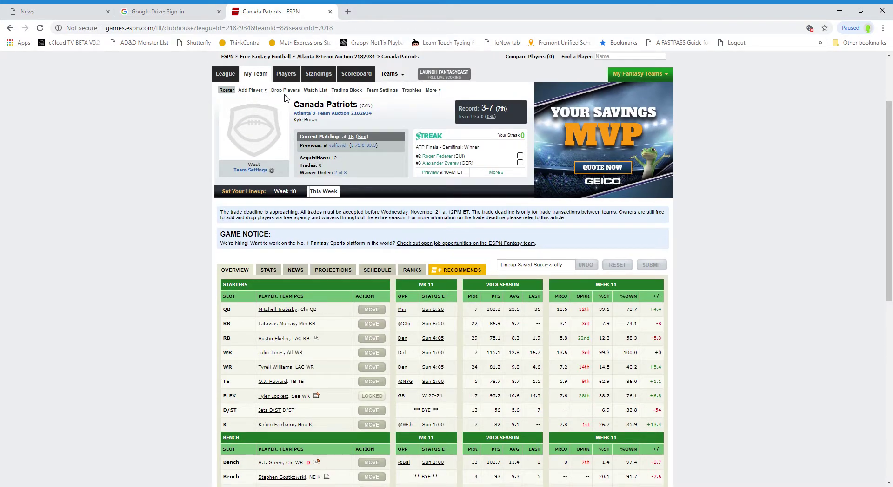
pyautogui.moveTo(251, 91)
pyautogui.click(316, 99)
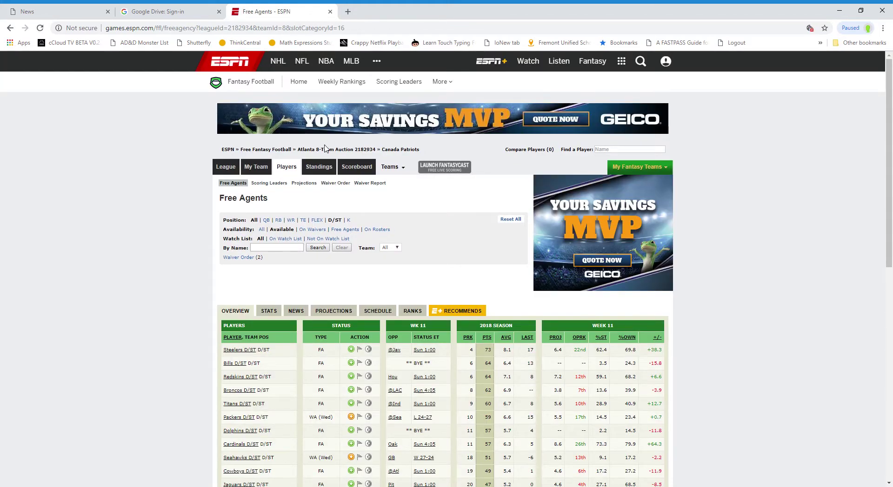
pyautogui.scroll(-1, 344, 172)
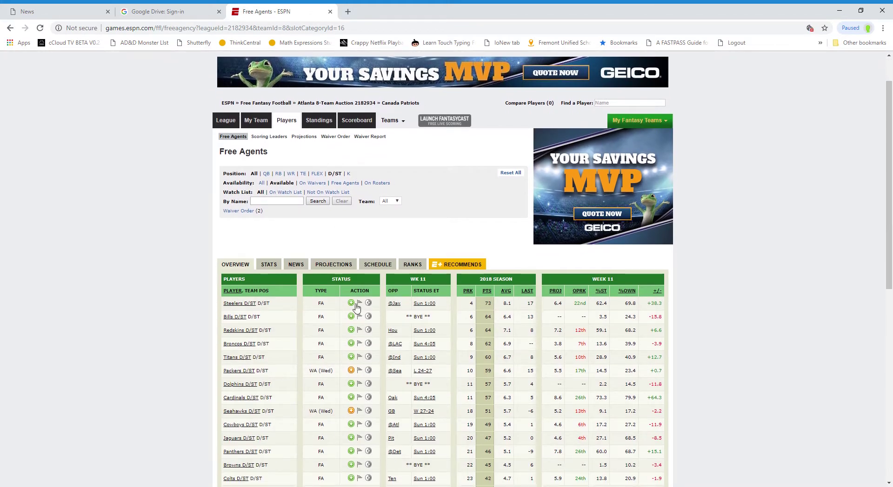
pyautogui.click(352, 303)
pyautogui.scroll(-4, 238, 249)
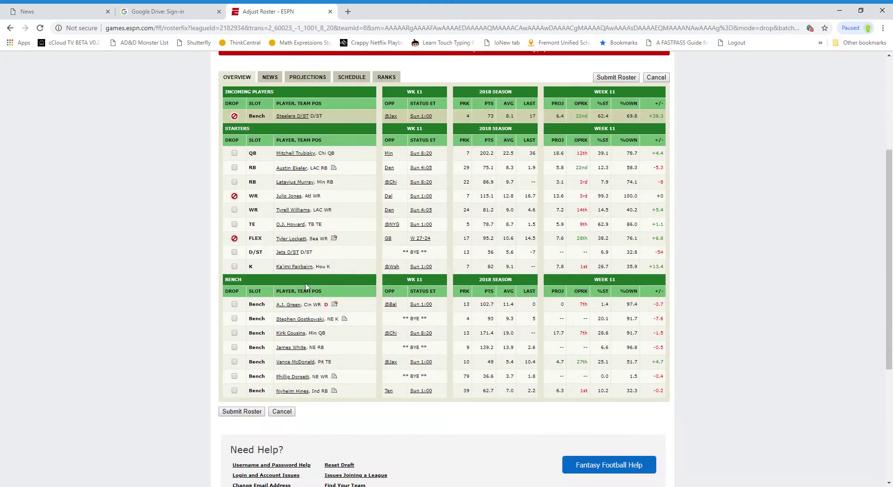
pyautogui.click(235, 252)
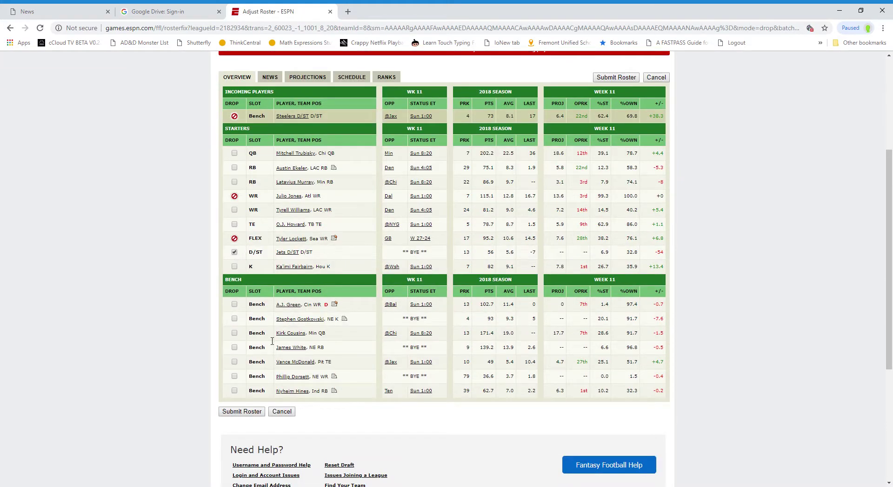
pyautogui.click(251, 412)
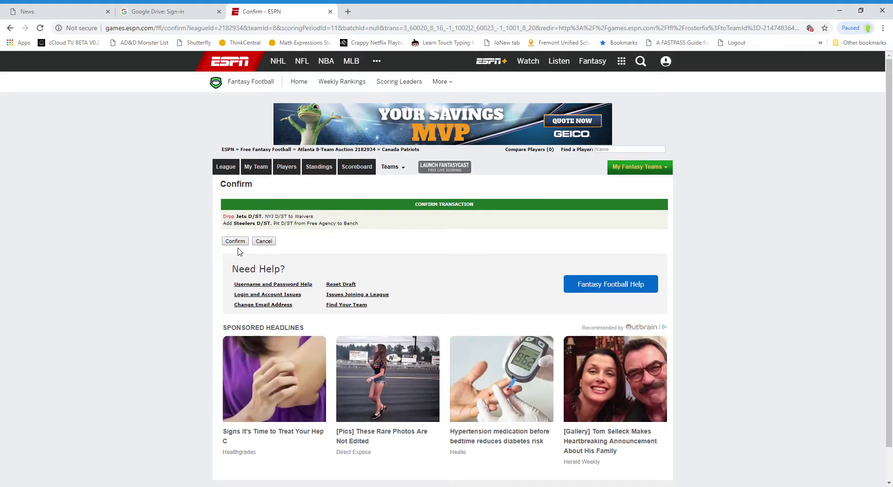
pyautogui.click(236, 242)
pyautogui.scroll(-5, 281, 255)
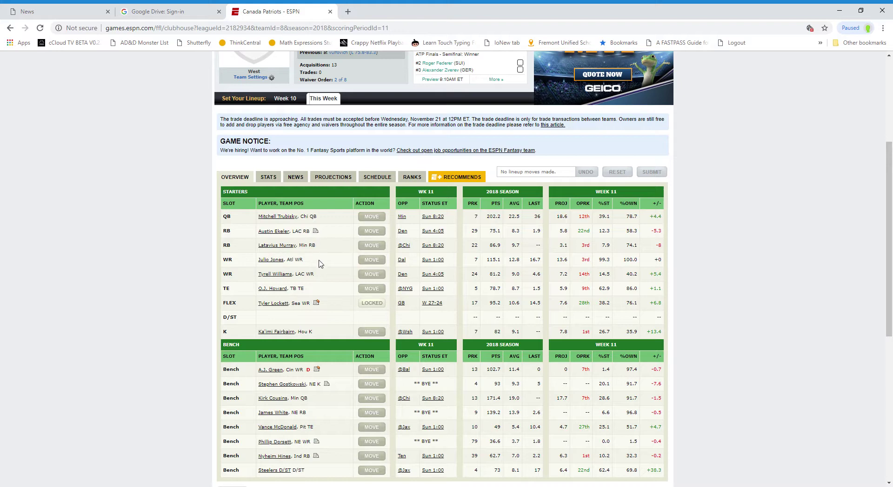
# - Move Steelers D/ST from the bench into the empty D/ST slot and submit the lineup
pyautogui.scroll(-3, 319, 261)
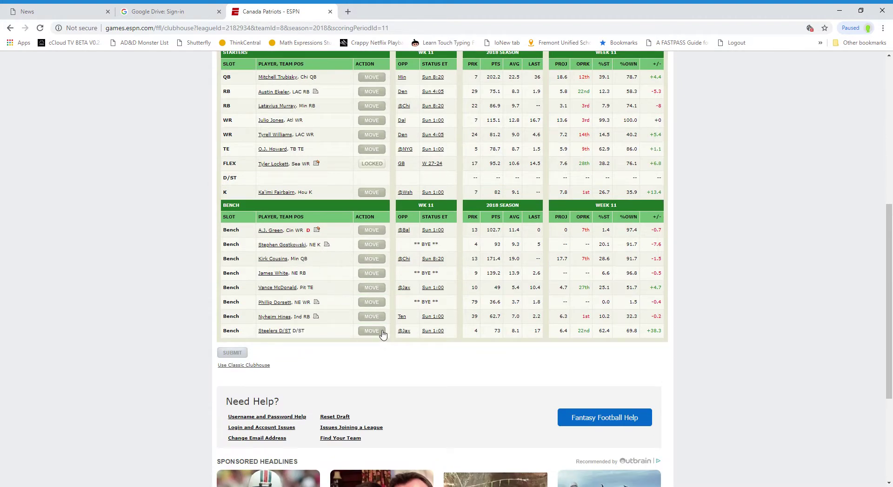
pyautogui.click(381, 332)
pyautogui.click(377, 179)
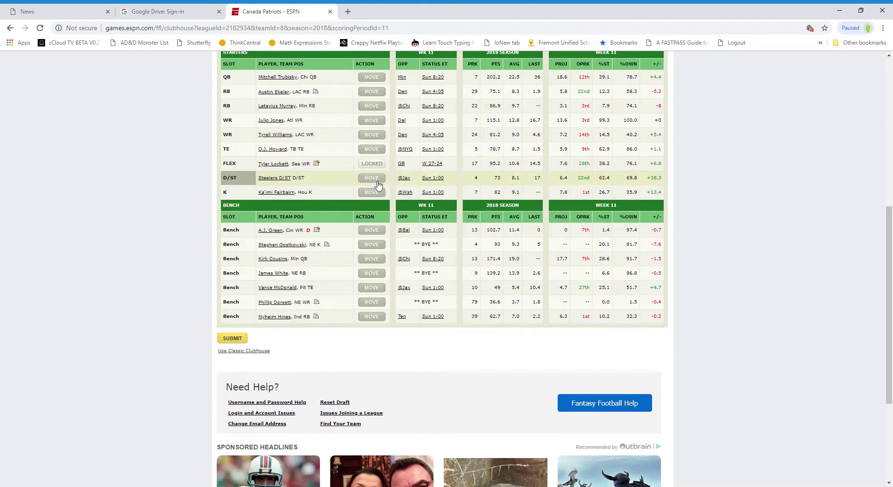
pyautogui.click(238, 339)
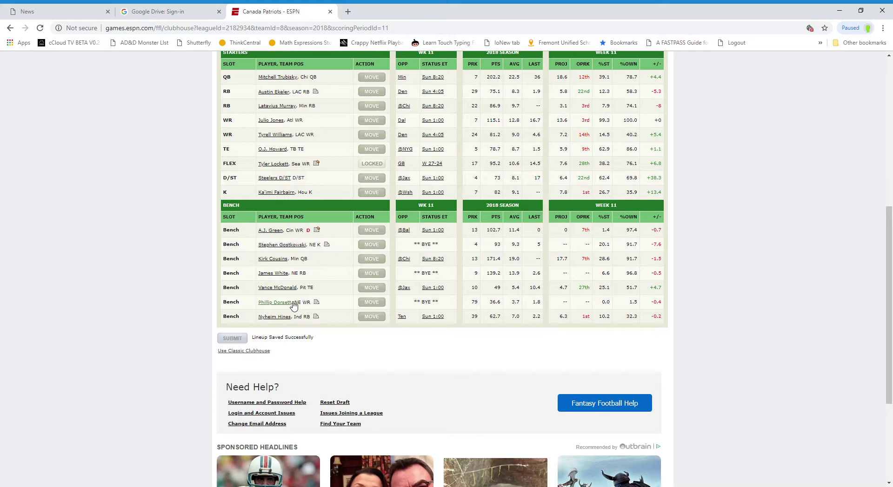
pyautogui.scroll(1, 298, 304)
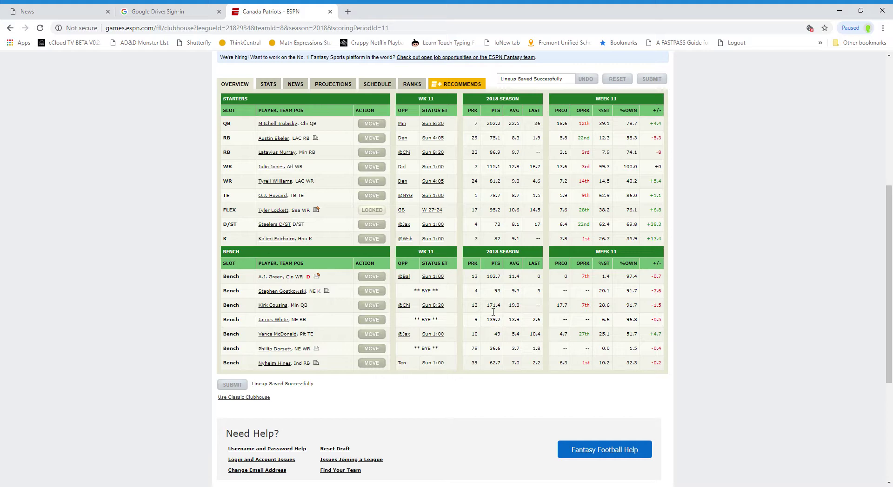
# - Browse every team's listings on the league Trading Block, then return to the Canada Patriots roster
pyautogui.scroll(4, 399, 264)
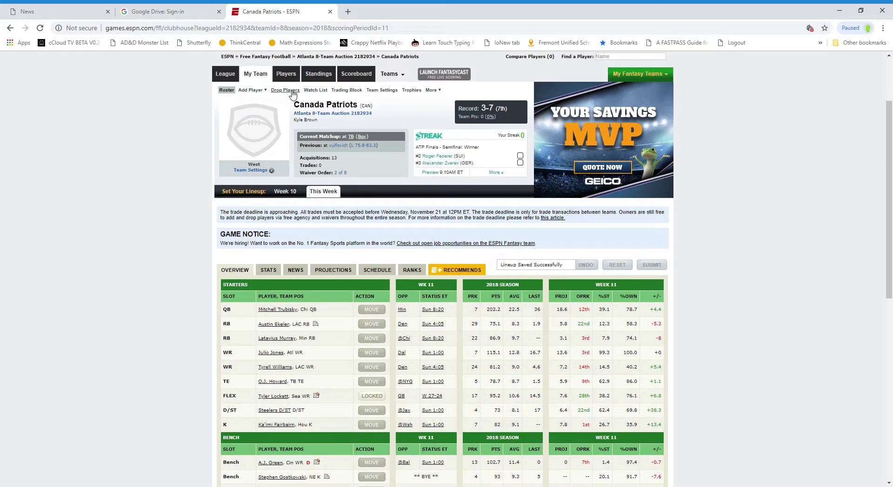
pyautogui.click(346, 90)
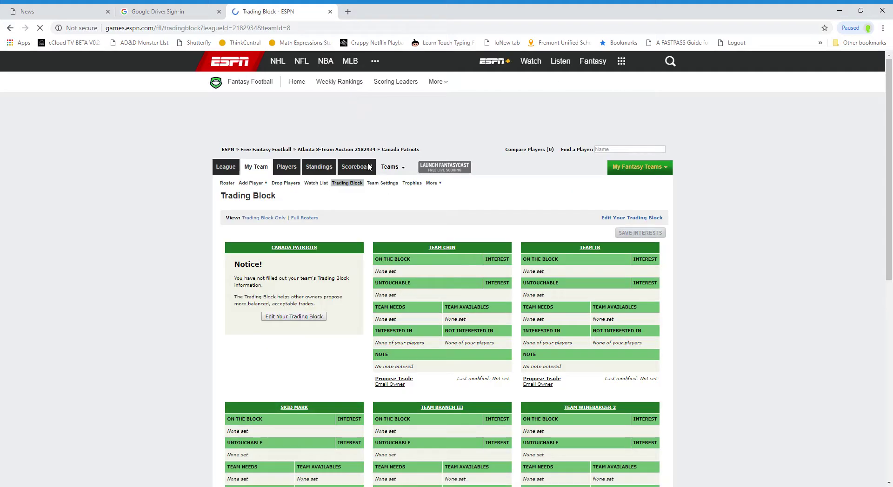
pyautogui.scroll(-2, 370, 169)
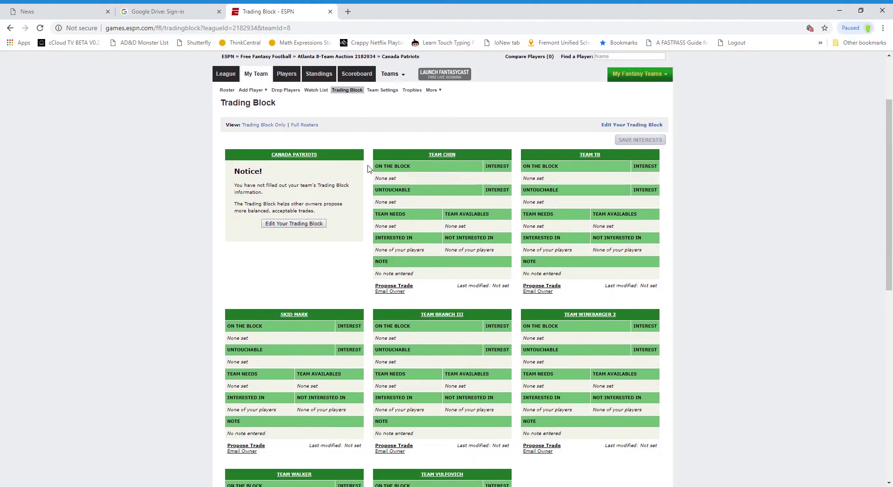
pyautogui.scroll(2, 368, 169)
pyautogui.scroll(-5, 367, 170)
pyautogui.scroll(-5, 367, 172)
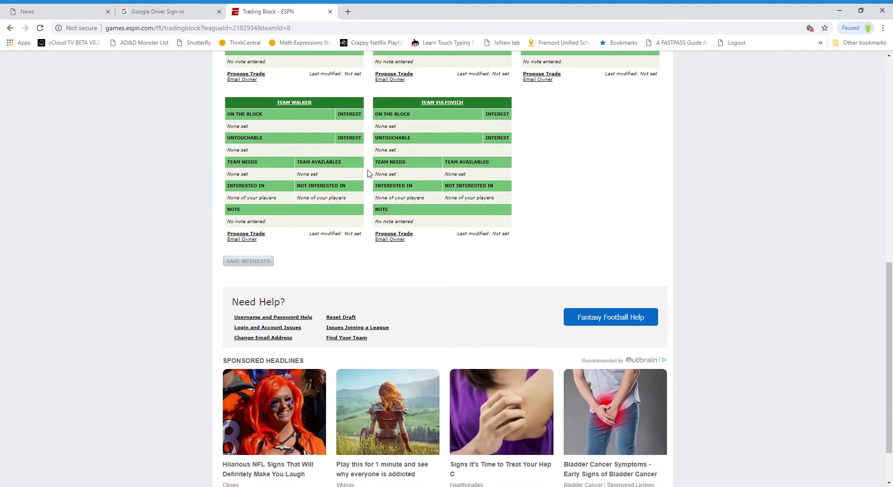
pyautogui.scroll(4, 367, 174)
pyautogui.scroll(-1, 368, 174)
pyautogui.scroll(3, 365, 174)
pyautogui.scroll(3, 363, 175)
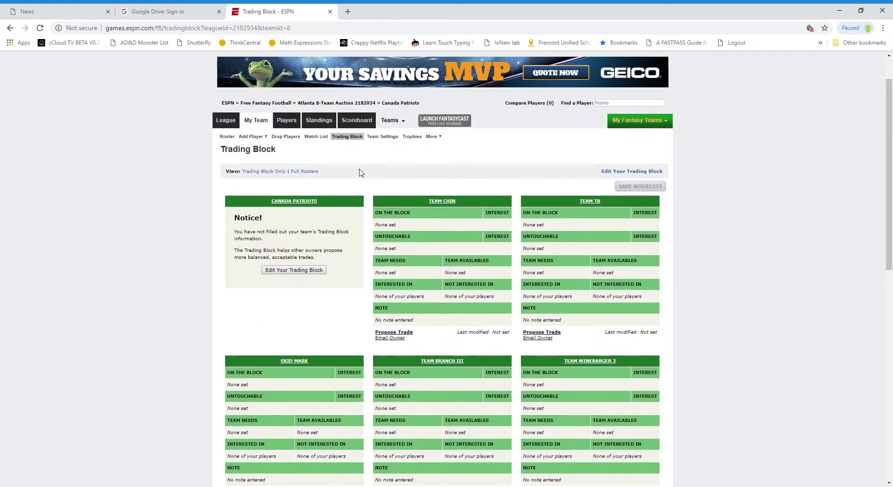
pyautogui.click(10, 28)
# - Start the benched Steelers D/ST in the D/ST slot and save the Canada Patriots lineup
pyautogui.scroll(-3, 204, 126)
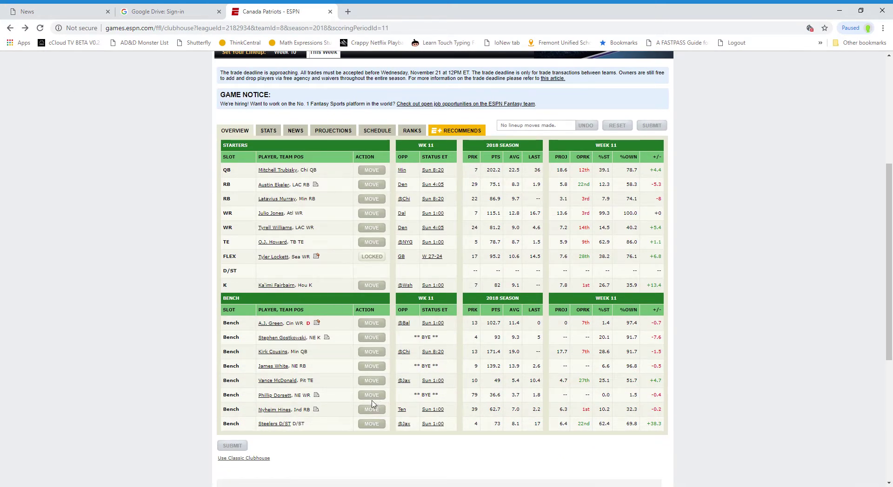
pyautogui.click(371, 424)
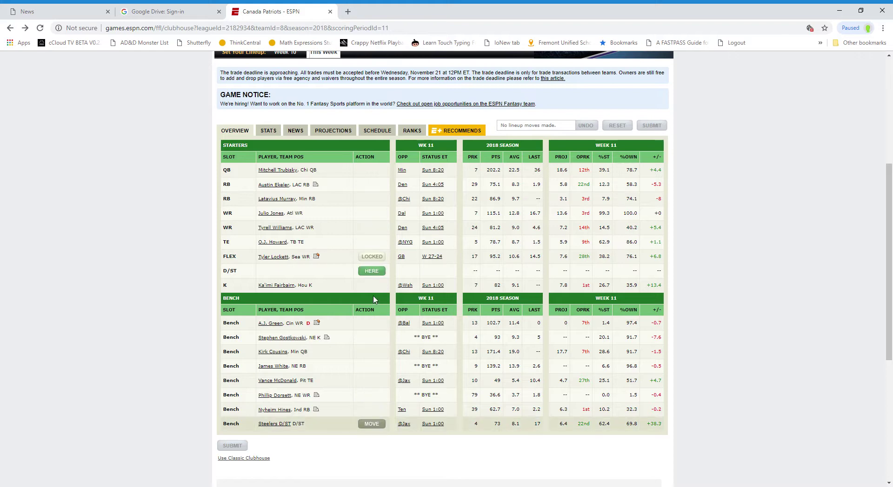
pyautogui.click(371, 271)
pyautogui.click(233, 432)
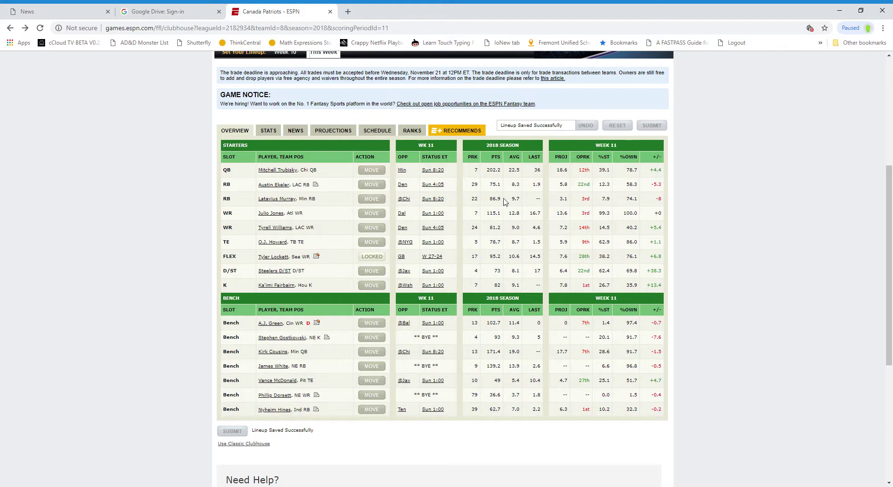
# - Read A.J. Green's latest player news and close it
pyautogui.click(317, 323)
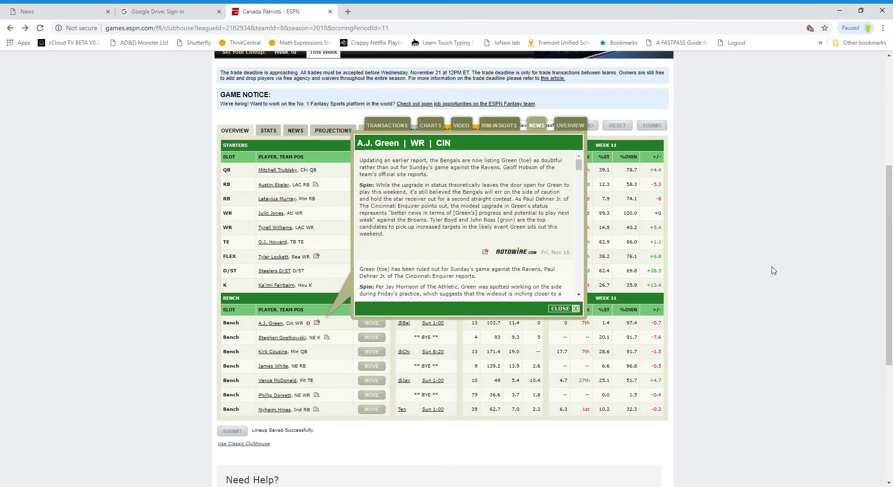
pyautogui.click(569, 308)
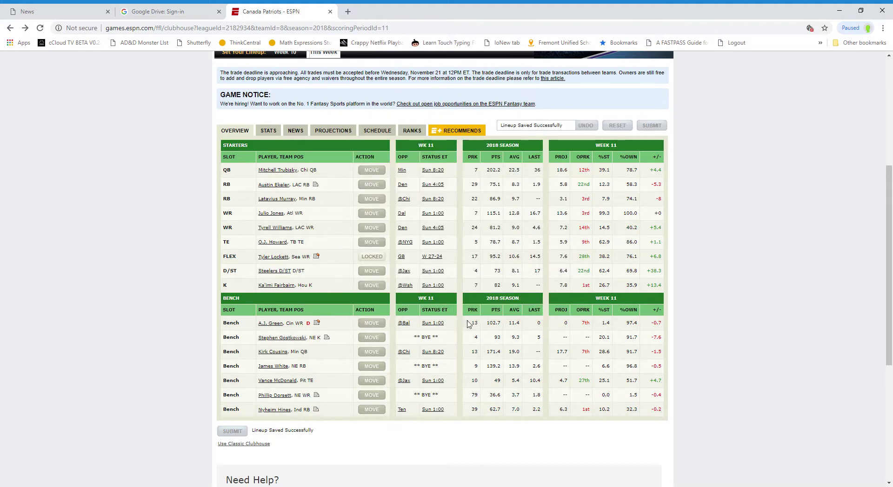
pyautogui.scroll(1, 463, 322)
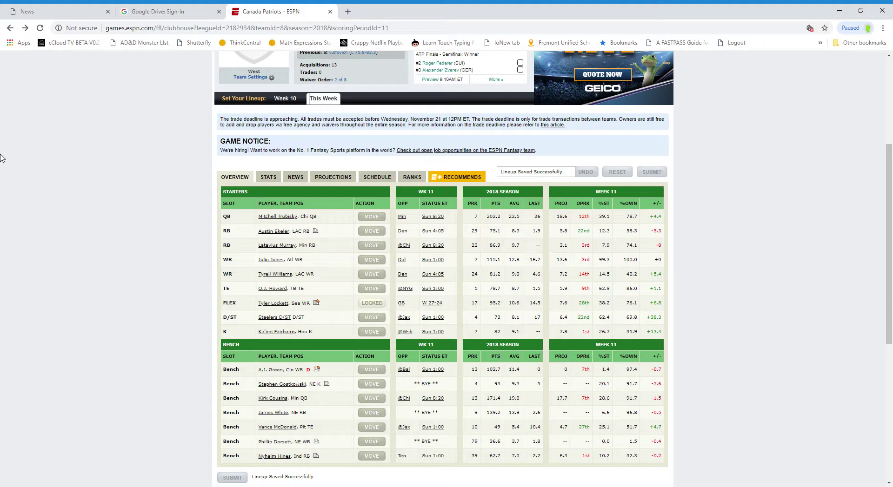
# - Open the Atlanta 8-Team Auction standings and look through first-place Team Winebarger 2's roster
pyautogui.scroll(3, 223, 246)
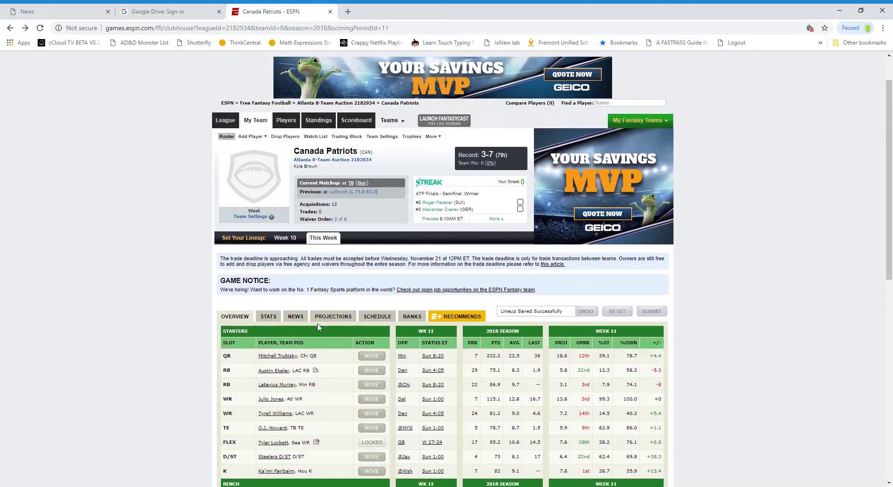
pyautogui.click(325, 122)
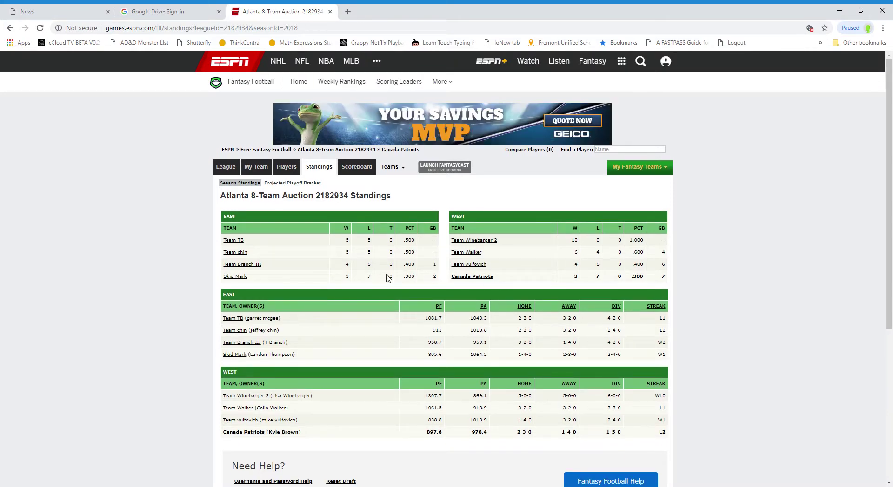
pyautogui.click(478, 241)
pyautogui.scroll(-4, 442, 355)
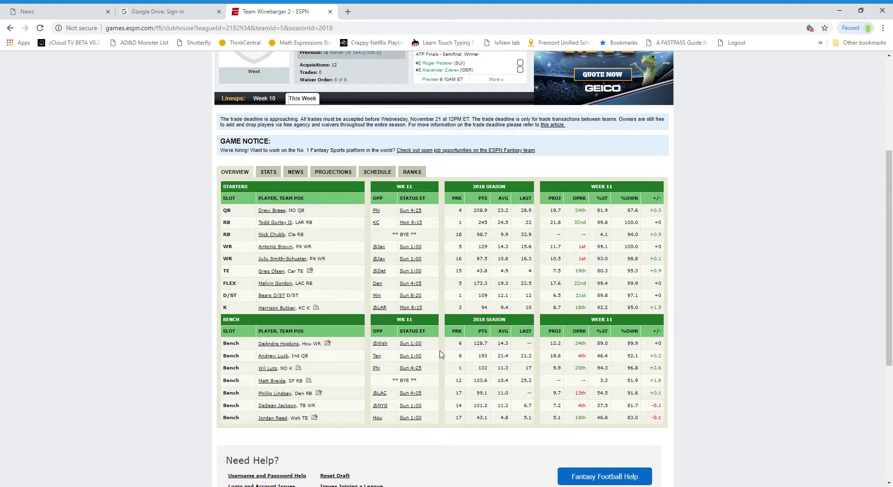
pyautogui.click(10, 28)
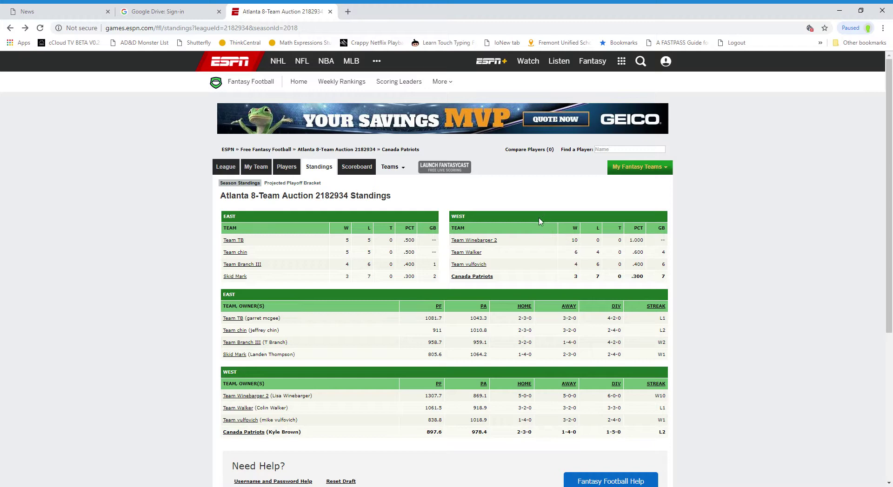
# - From the fantasy football home, open Denmark Canadians' Chicago 18-Team PPR league standings
pyautogui.click(9, 28)
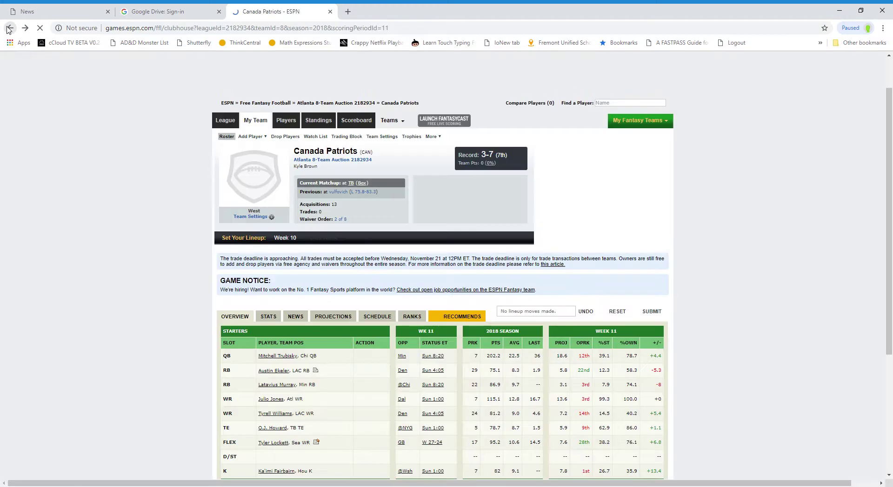
pyautogui.click(9, 28)
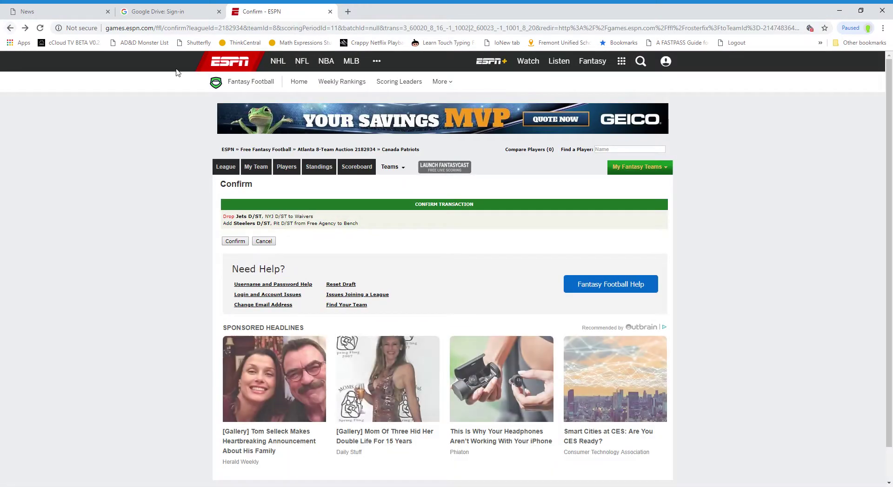
pyautogui.click(255, 83)
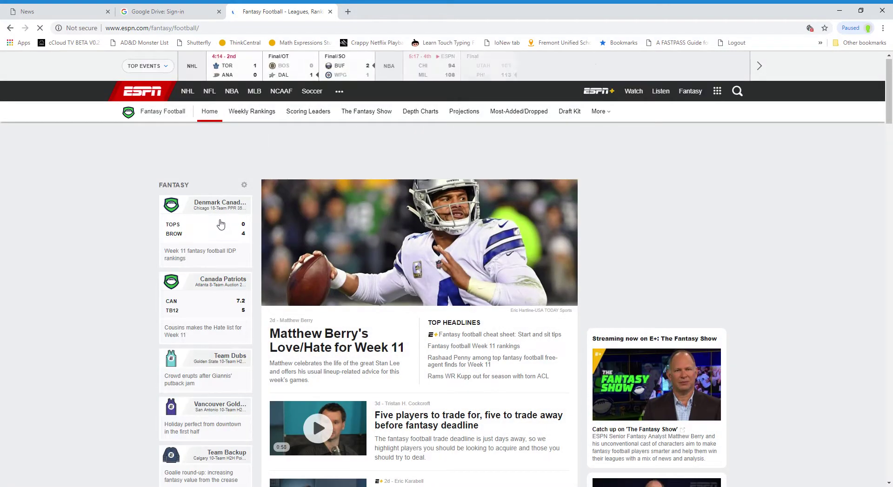
pyautogui.click(235, 205)
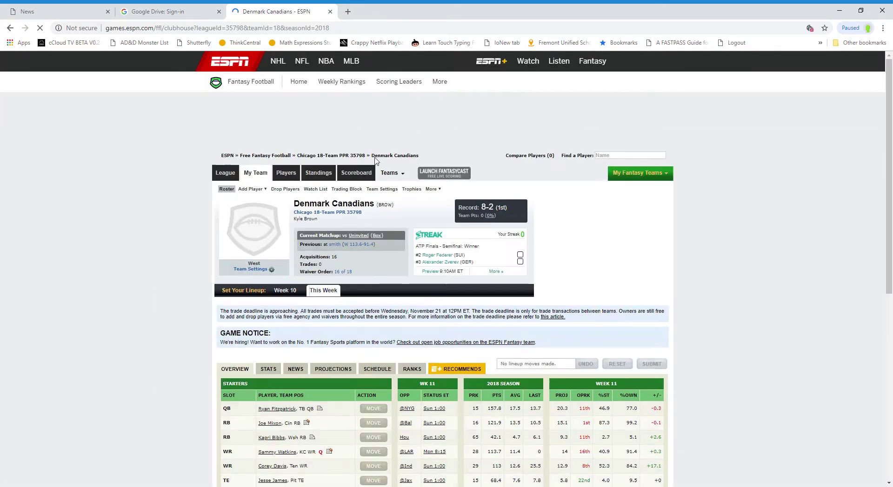
pyautogui.click(332, 171)
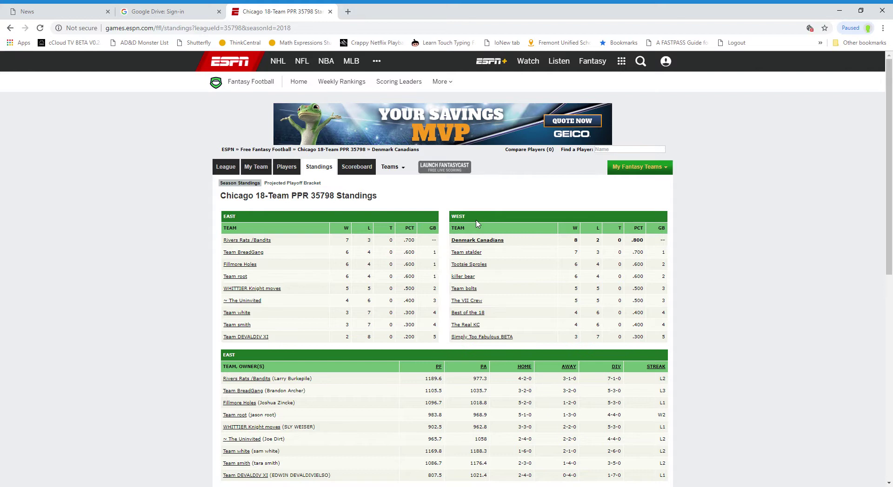
# - Review the Chicago 18-Team PPR standings, including the West division, then return to the home page
pyautogui.scroll(-3, 458, 91)
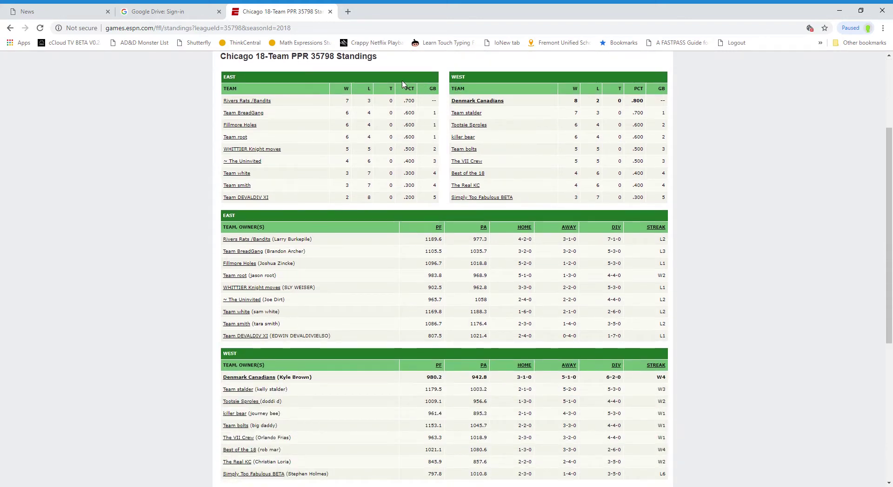
pyautogui.scroll(-3, 356, 103)
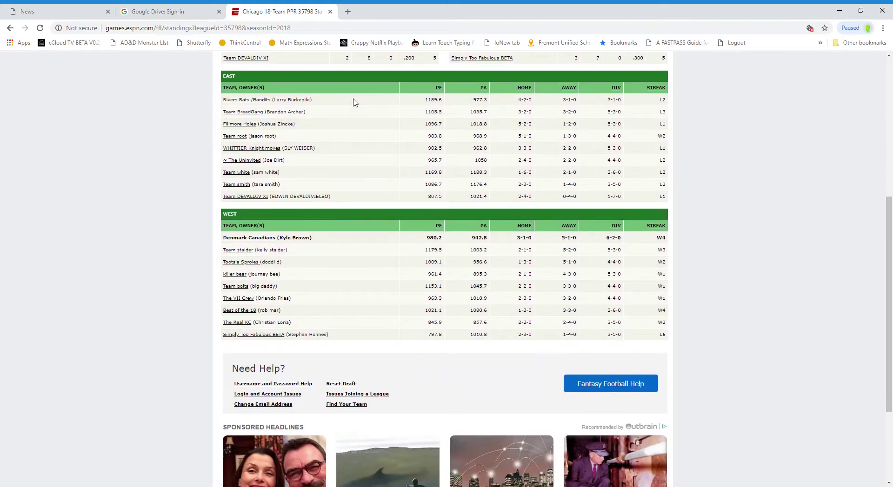
pyautogui.scroll(2, 352, 102)
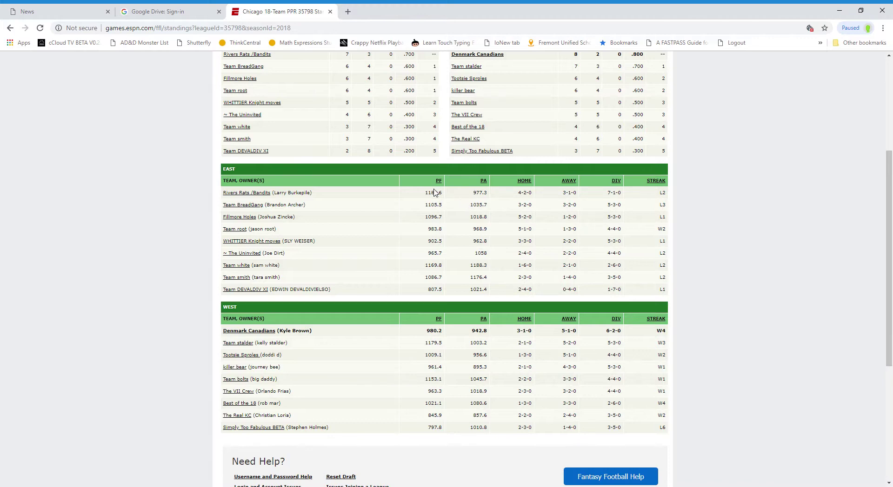
pyautogui.scroll(3, 448, 191)
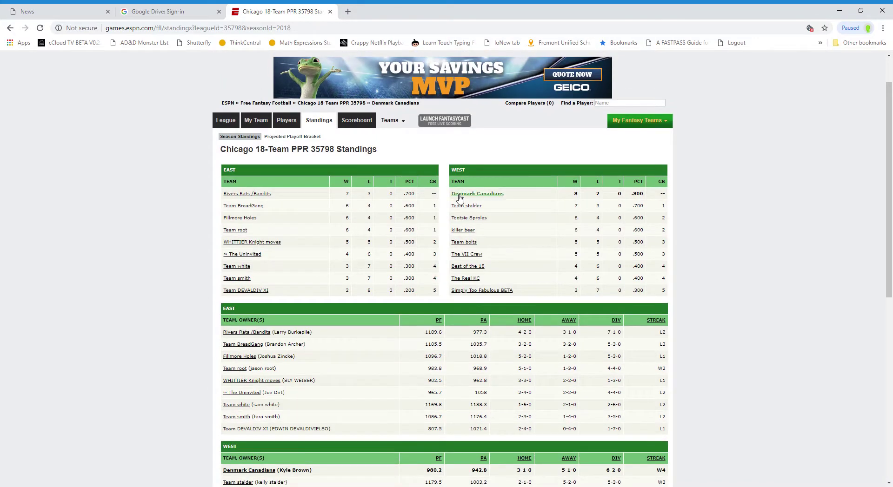
pyautogui.scroll(-3, 492, 223)
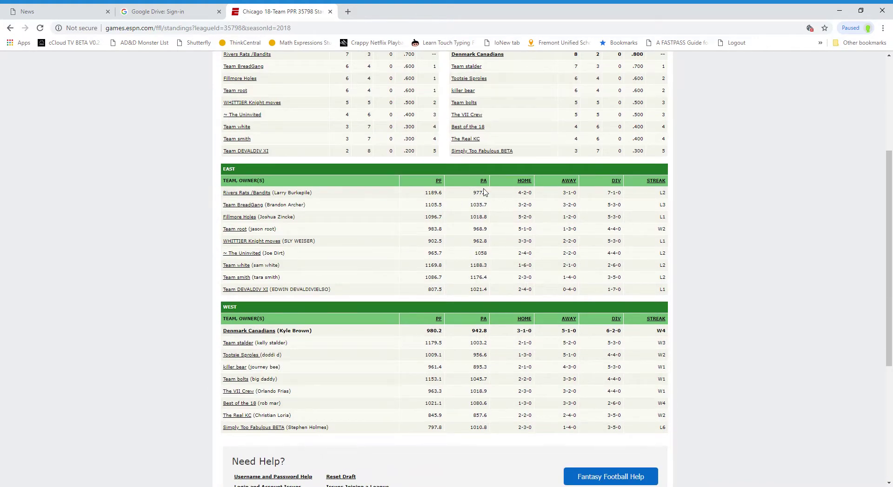
pyautogui.scroll(-1, 540, 247)
pyautogui.scroll(-3, 539, 247)
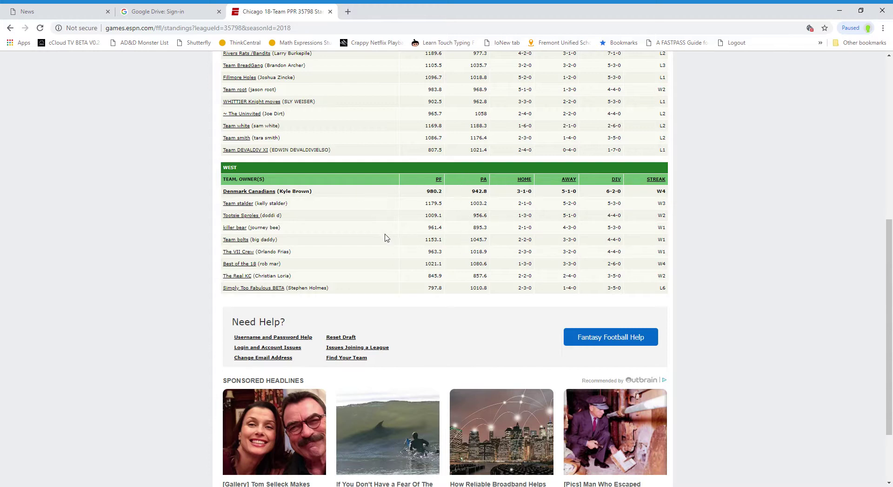
pyautogui.click(9, 28)
pyautogui.click(9, 28)
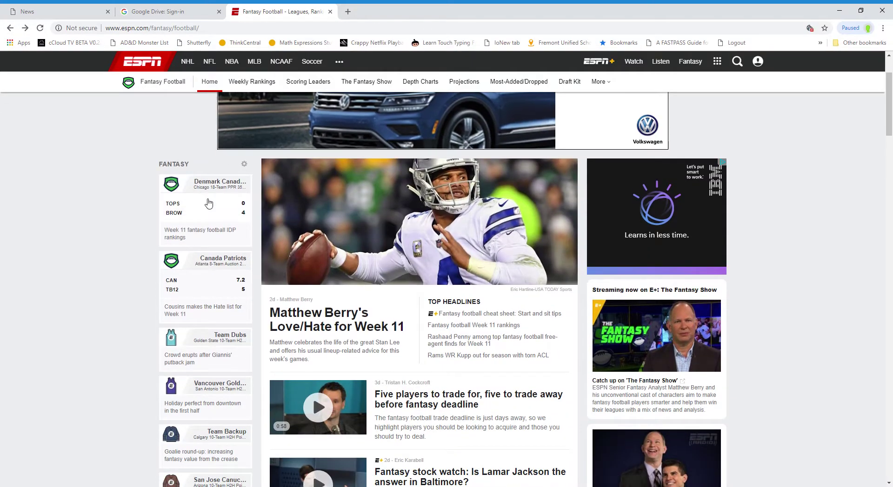
pyautogui.click(204, 204)
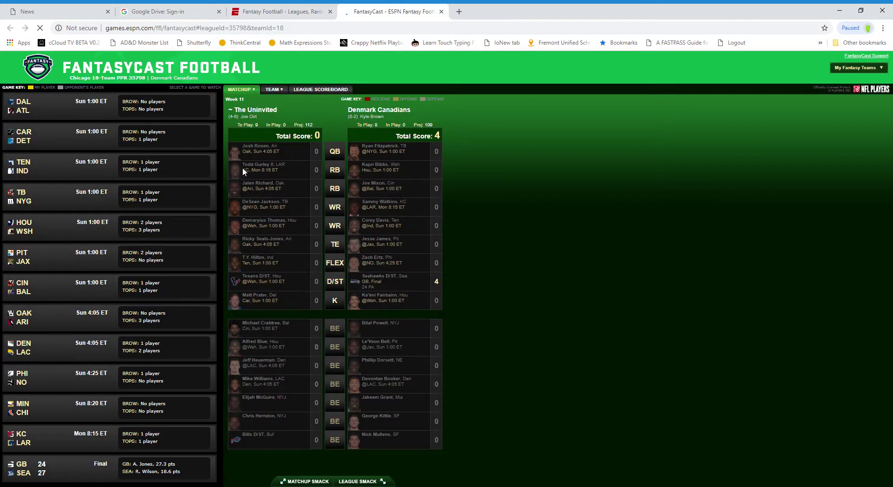